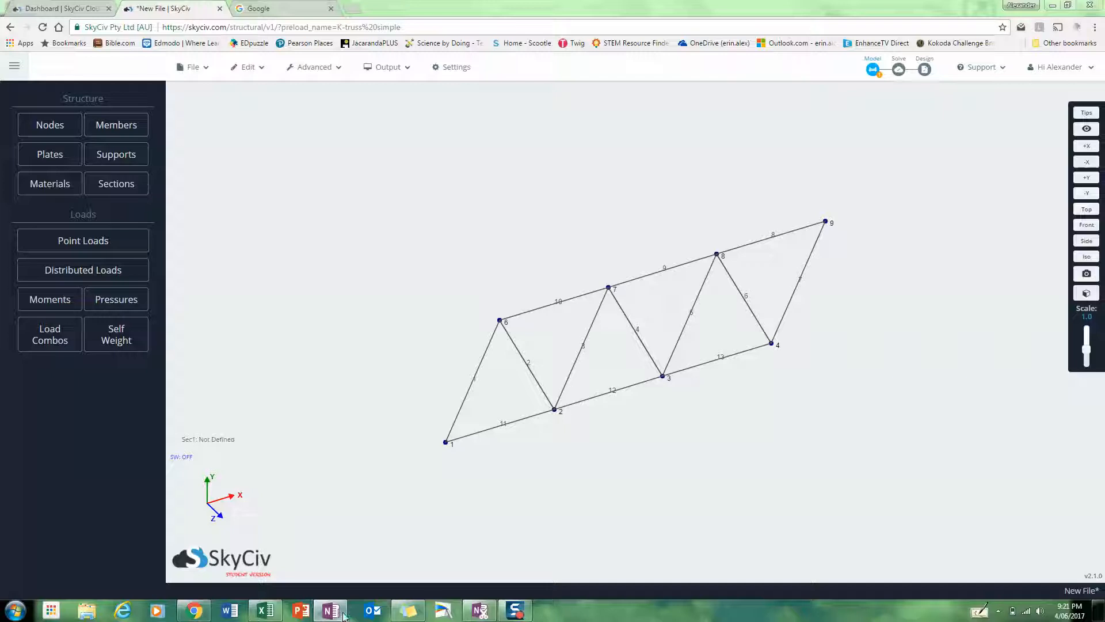
Inspect the incomplete truss from the front, from the top and at an oblique angle.
mouse_move(558, 346)
left_mouse_down()
mouse_move(524, 328)
mouse_move(572, 341)
mouse_move(572, 358)
mouse_move(545, 345)
left_mouse_up()
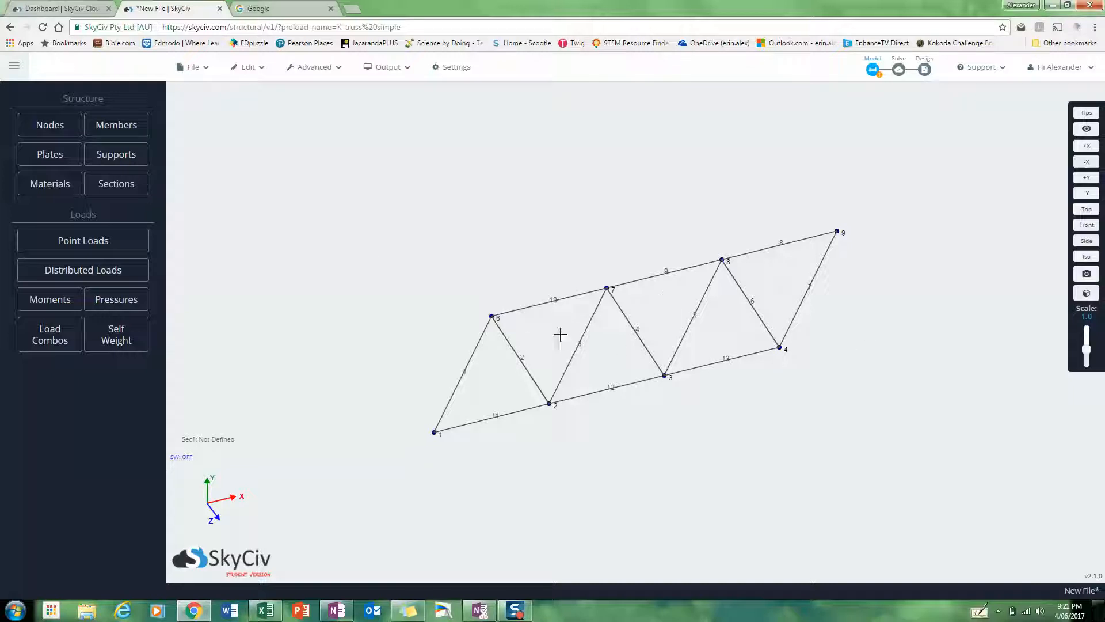
mouse_move(536, 330)
left_mouse_down()
mouse_move(511, 311)
mouse_move(508, 325)
mouse_move(543, 333)
mouse_move(572, 311)
mouse_move(545, 293)
mouse_move(521, 316)
left_mouse_up()
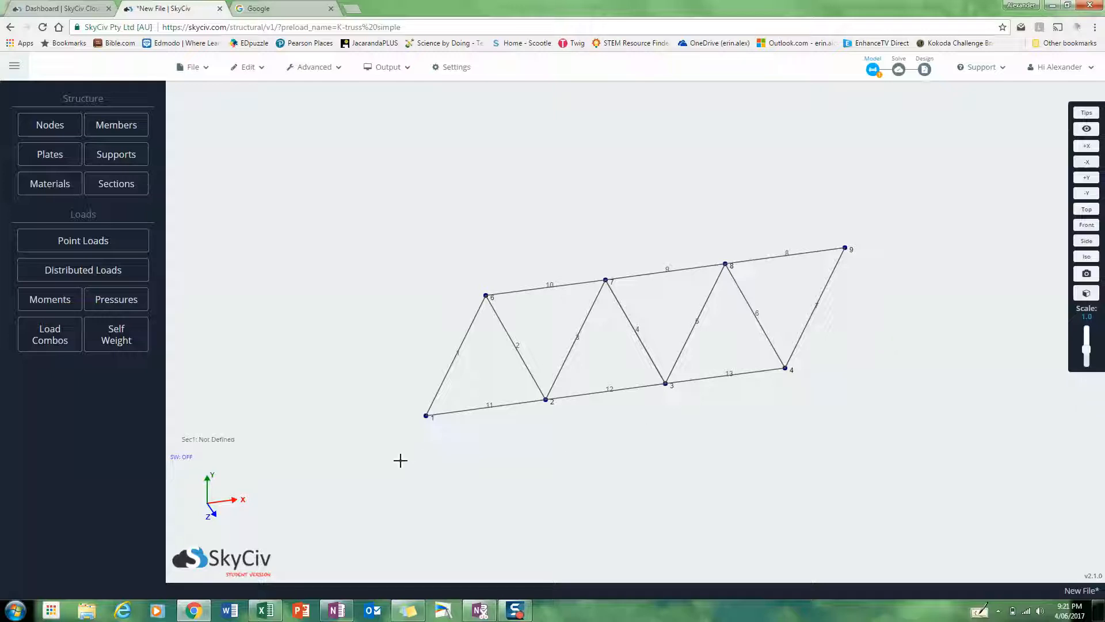
left_click_drag(382, 465, 391, 406)
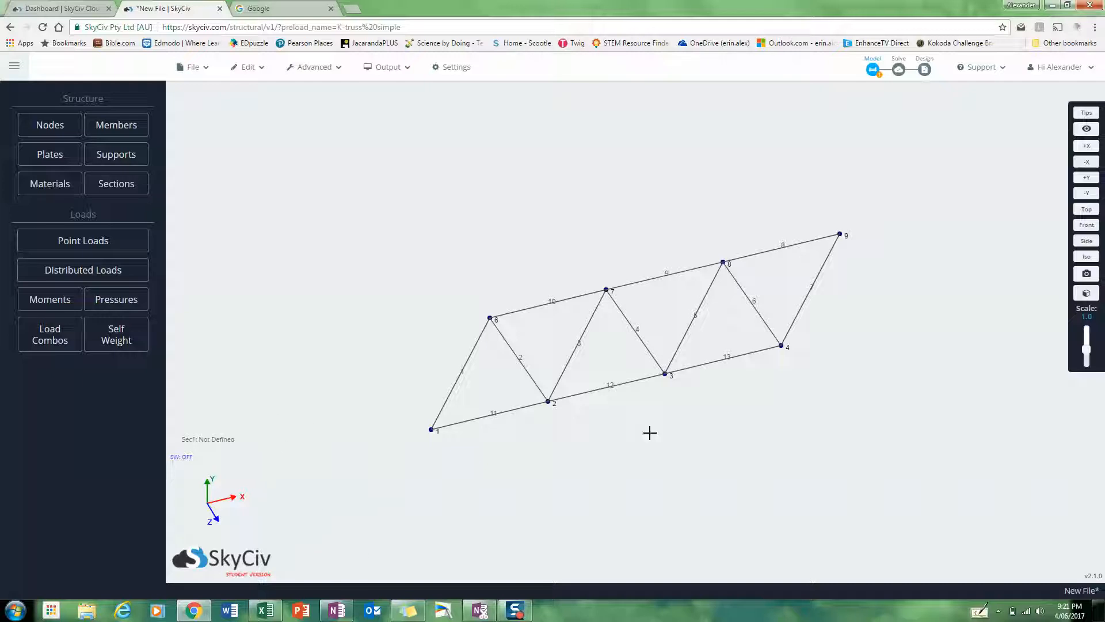
left_click(1086, 228)
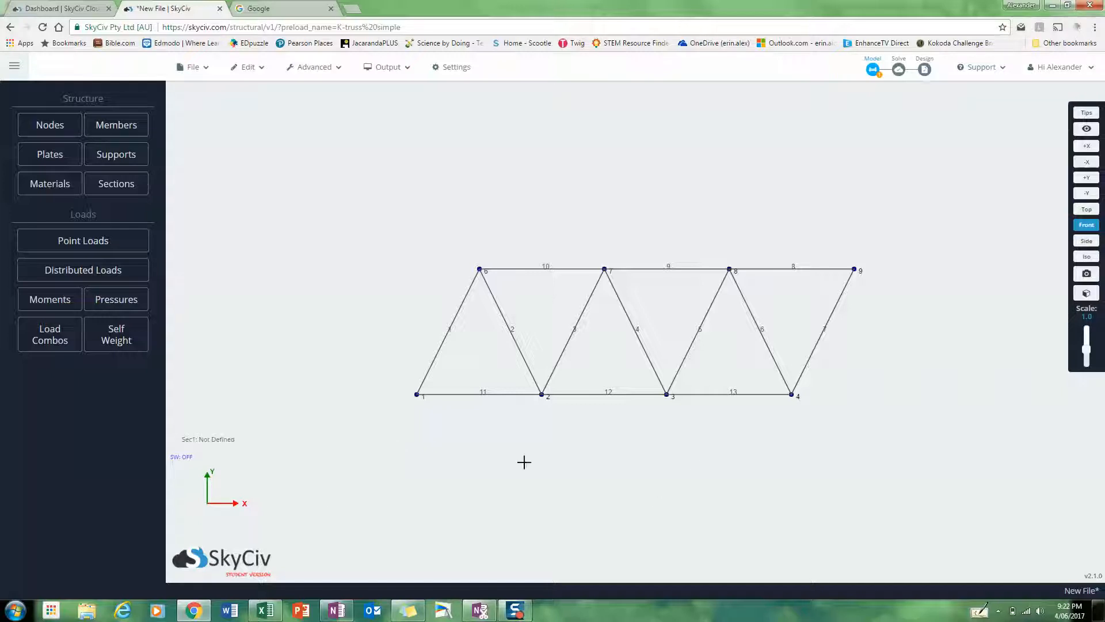
left_click(1087, 210)
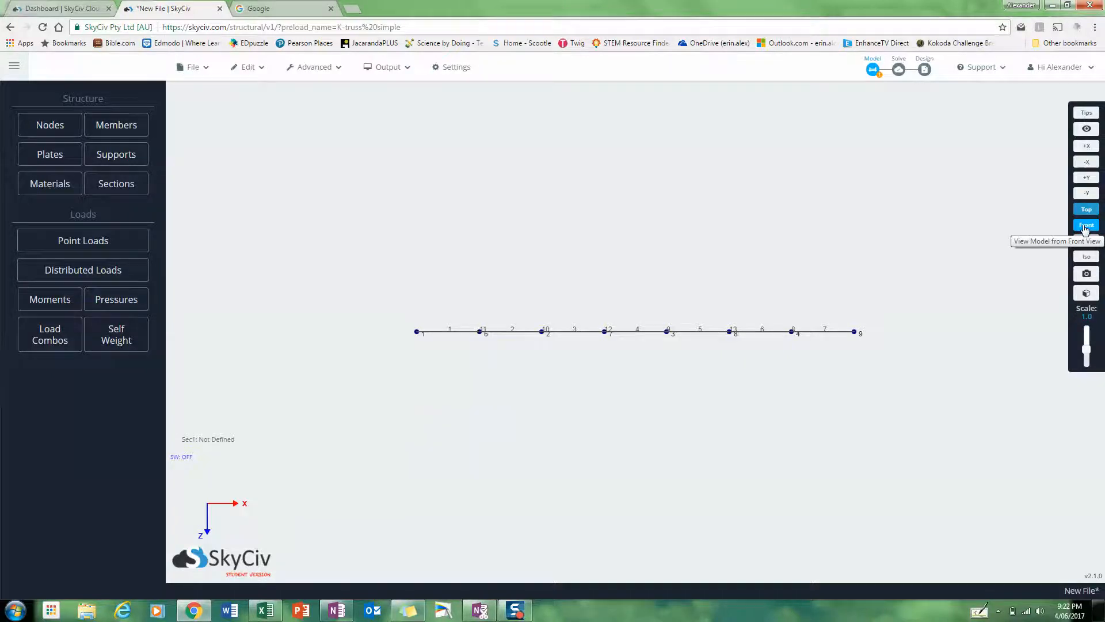
left_click(1086, 226)
left_click_drag(553, 431, 573, 461)
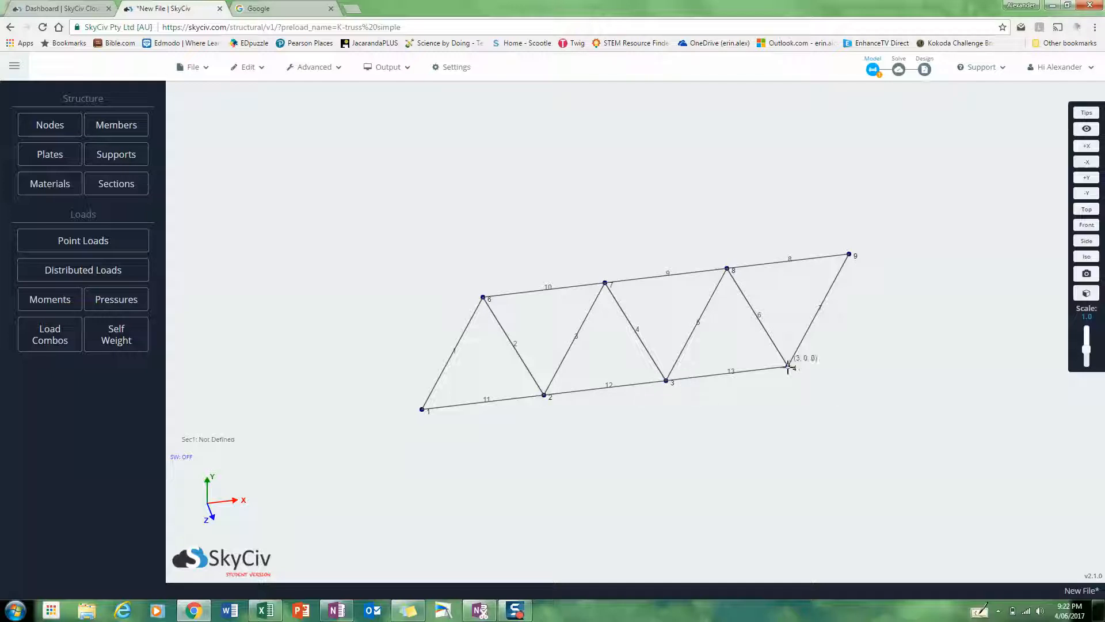
Add a new node at X 4 m, Y 0 m, Z 0 m in line with the truss's bottom chord.
left_click(50, 127)
left_click(67, 172)
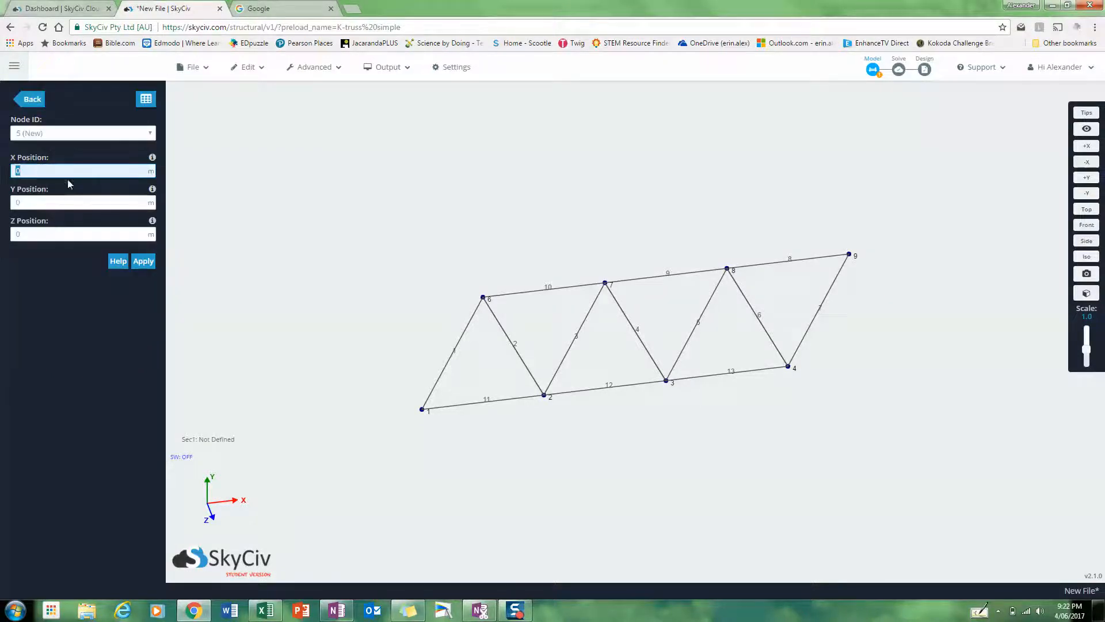
type("4")
key("Tab")
key("Tab")
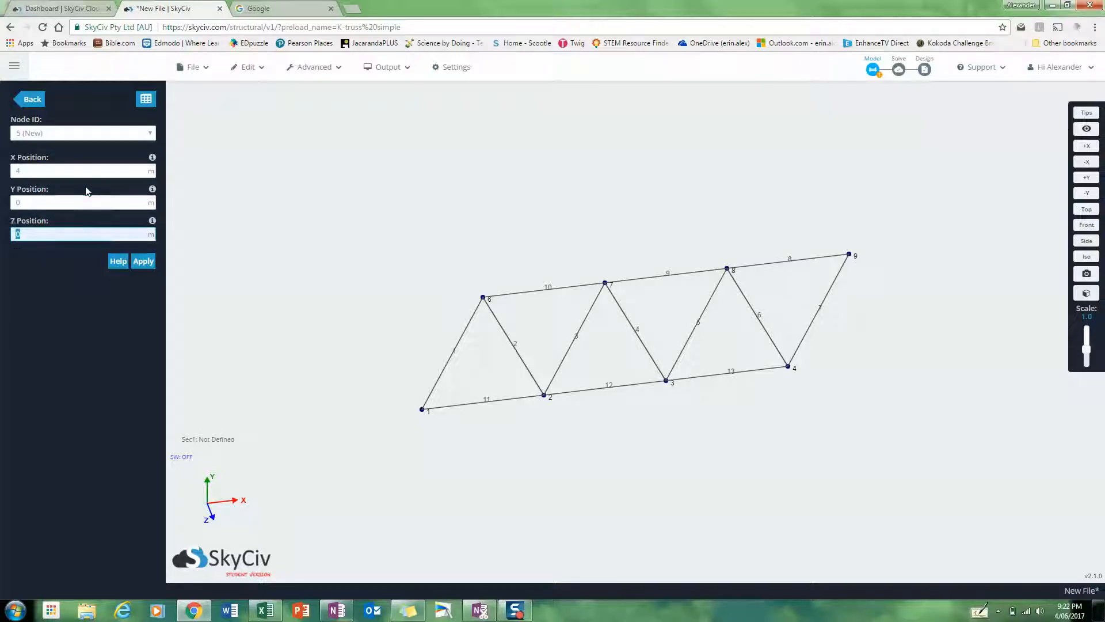
left_click(143, 262)
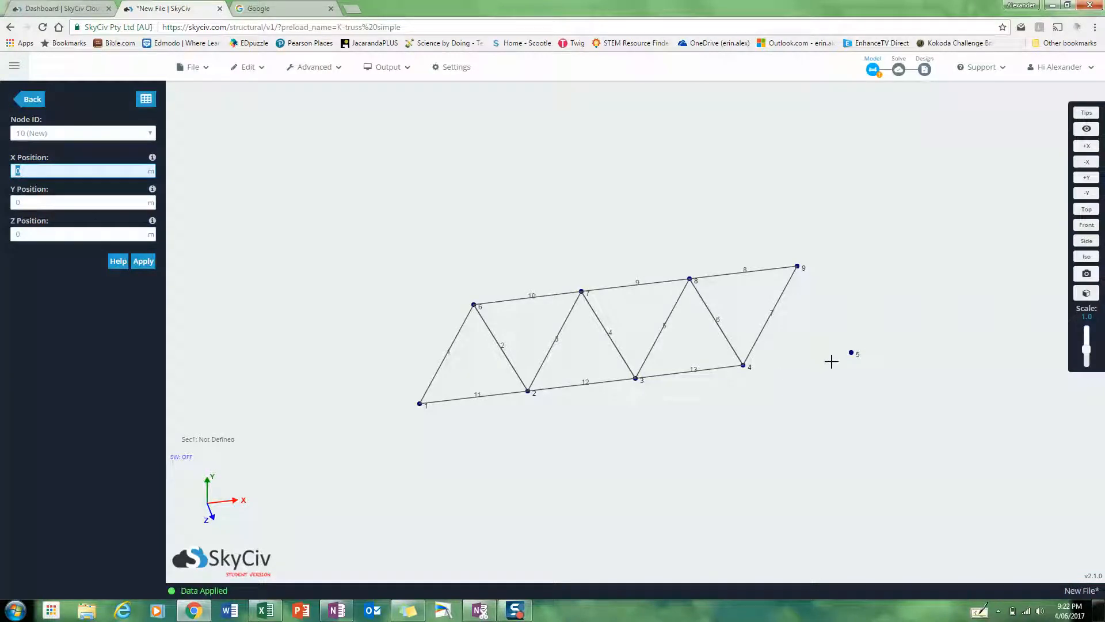
Add another node at X 4.5 m, Y 1 m, Z 0 m beyond the end of the top chord.
mouse_move(796, 265)
type("4.5")
key("Tab")
key("Tab")
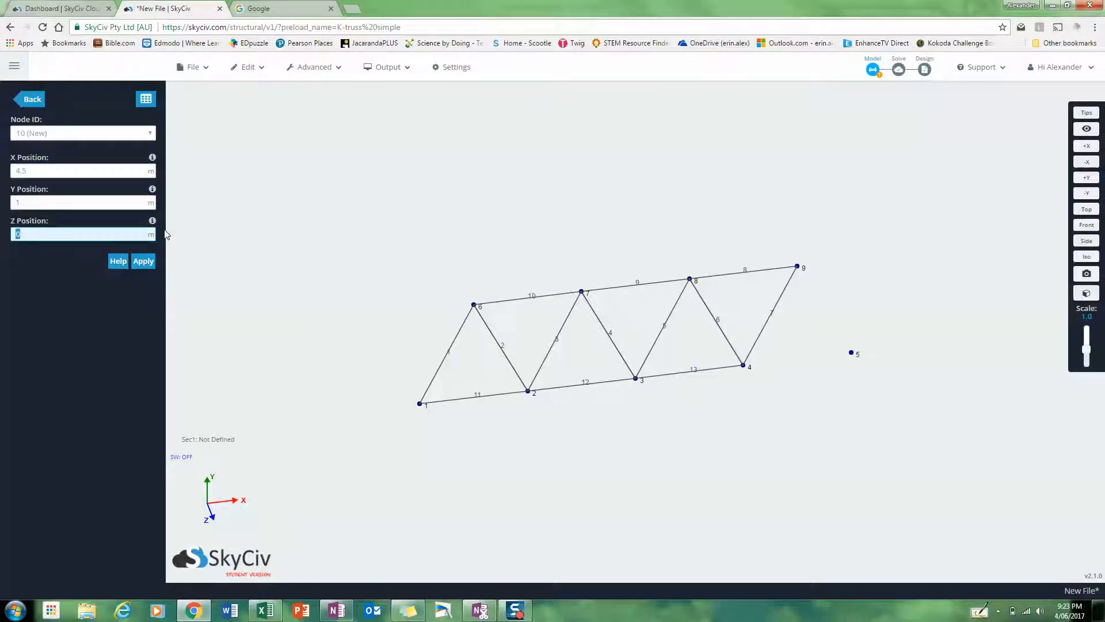
left_click(144, 261)
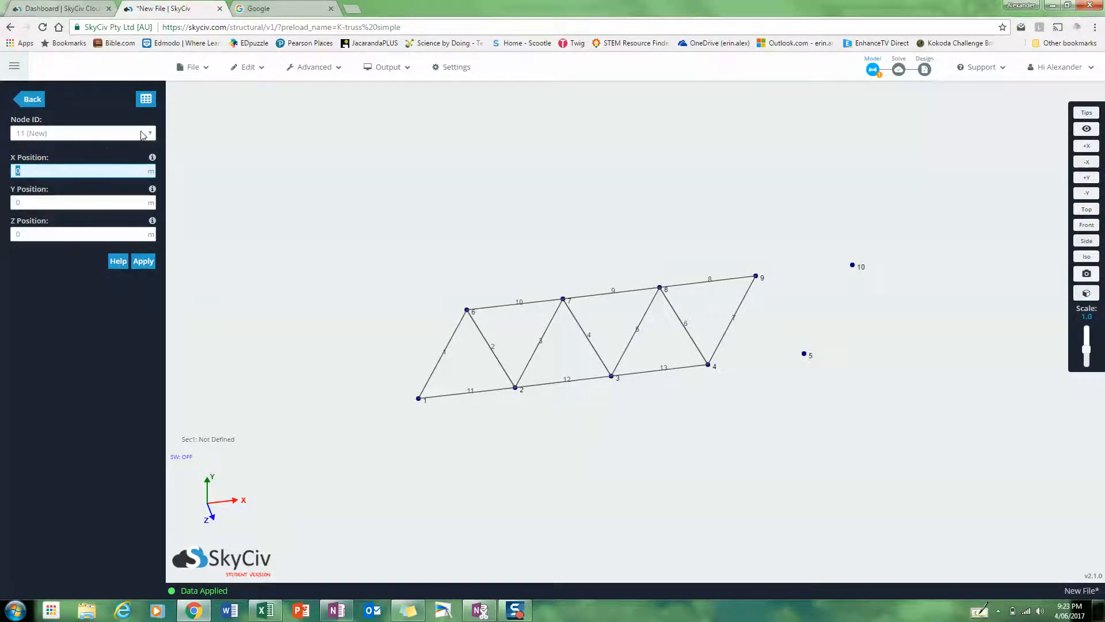
Check node 9's coordinates, and delete the unconnected node 10 beyond the top chord.
left_click(75, 134)
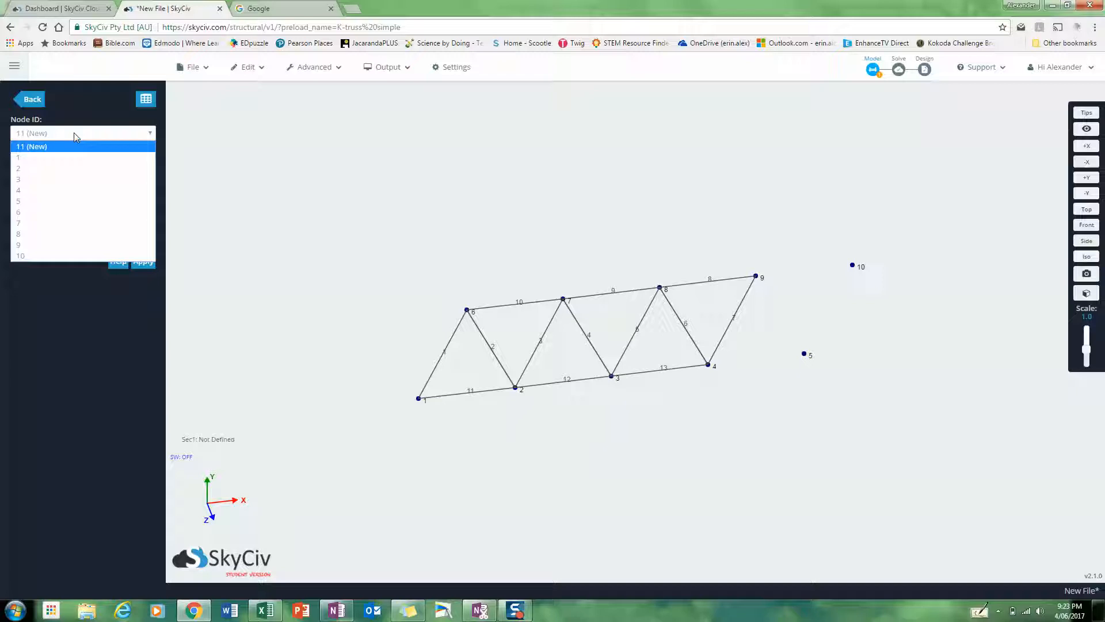
left_click(52, 245)
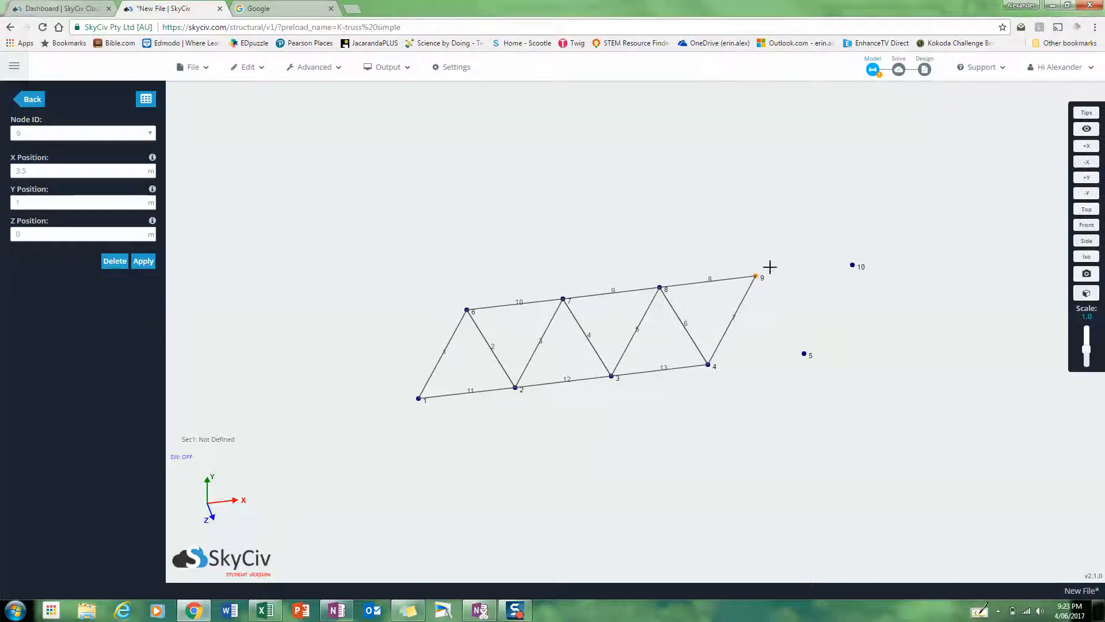
left_click(853, 265)
left_click(115, 261)
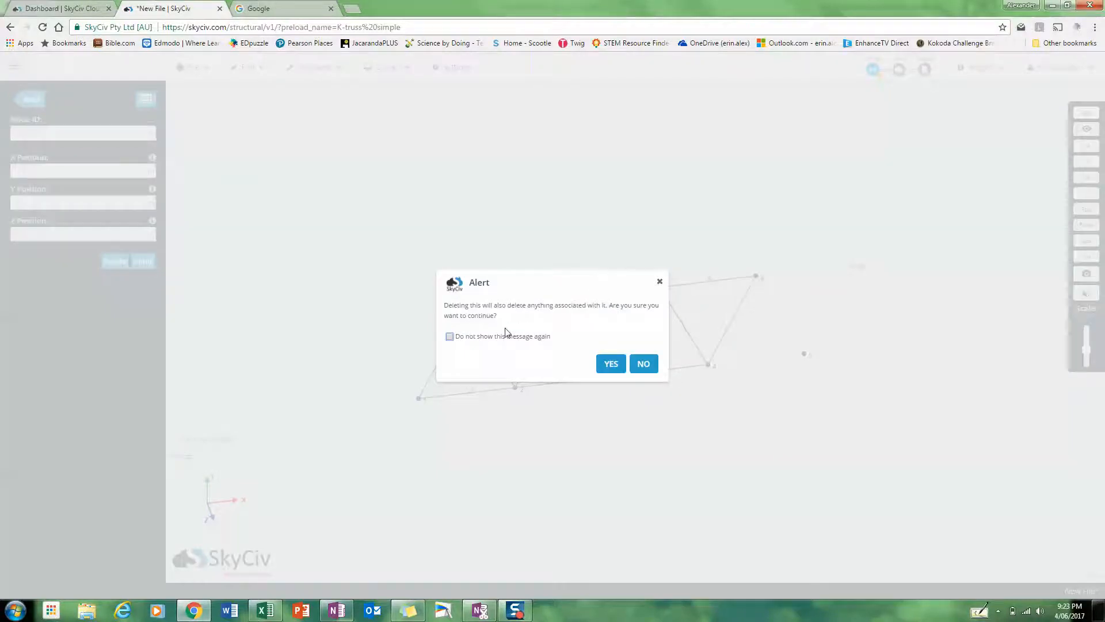
left_click(611, 364)
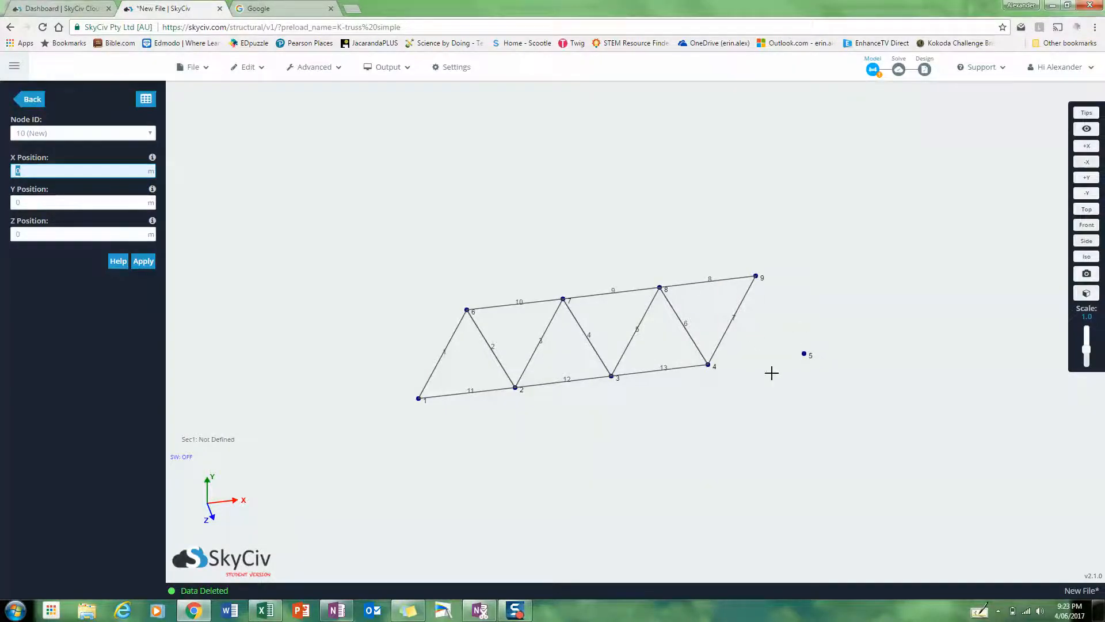
Draw a bottom chord member directly in the model from node 4 to node 5.
mouse_move(709, 365)
left_click(710, 365)
left_click_drag(743, 364, 802, 354)
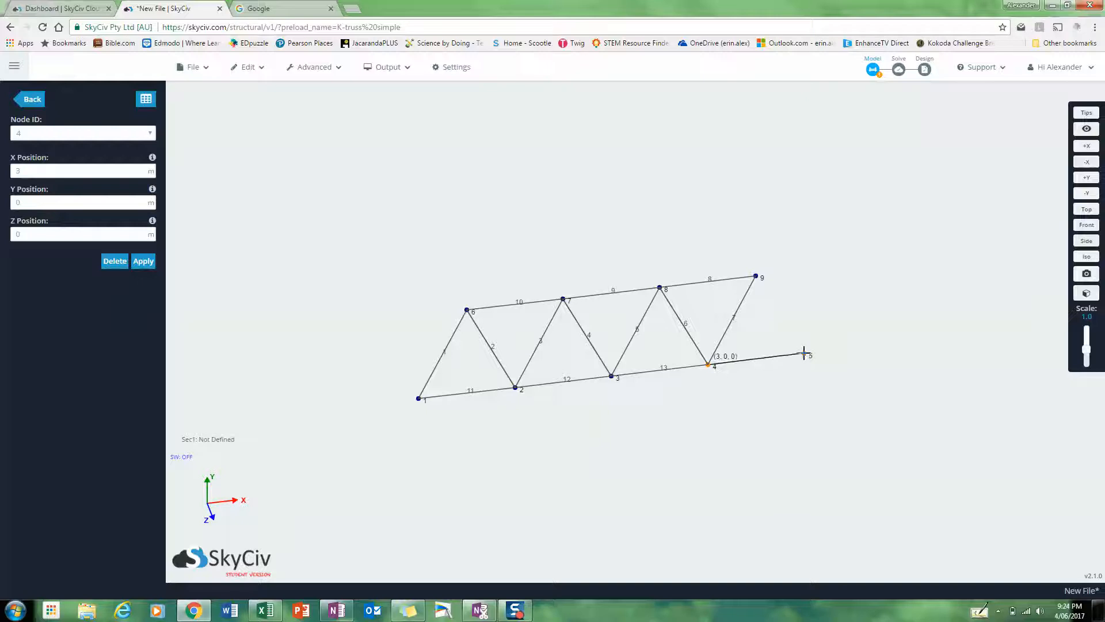
left_click_drag(804, 353, 804, 353)
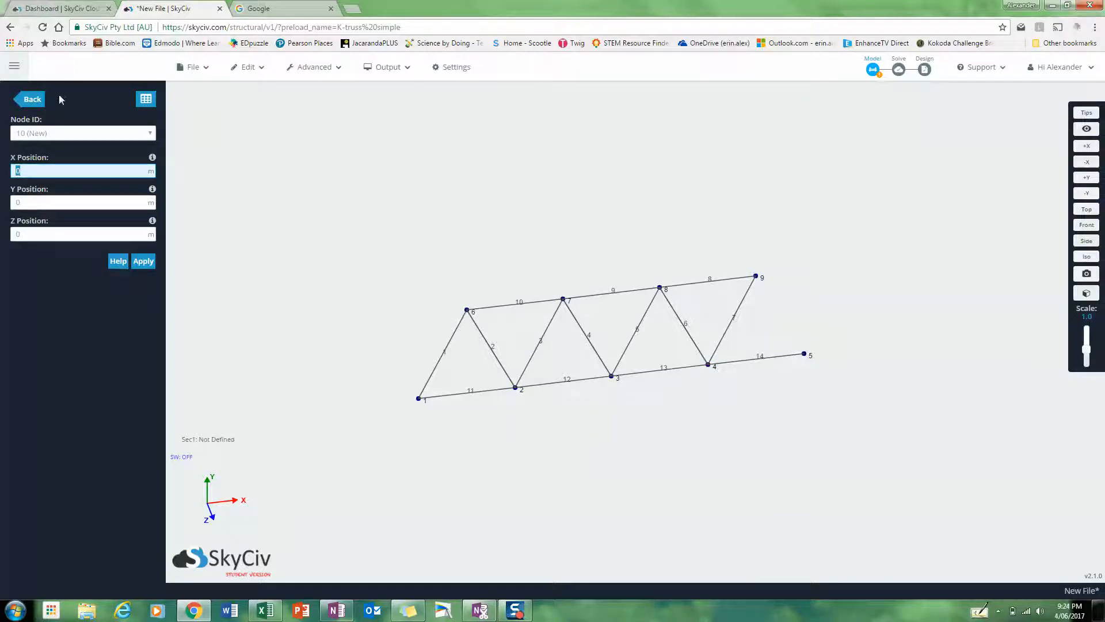
left_click(32, 102)
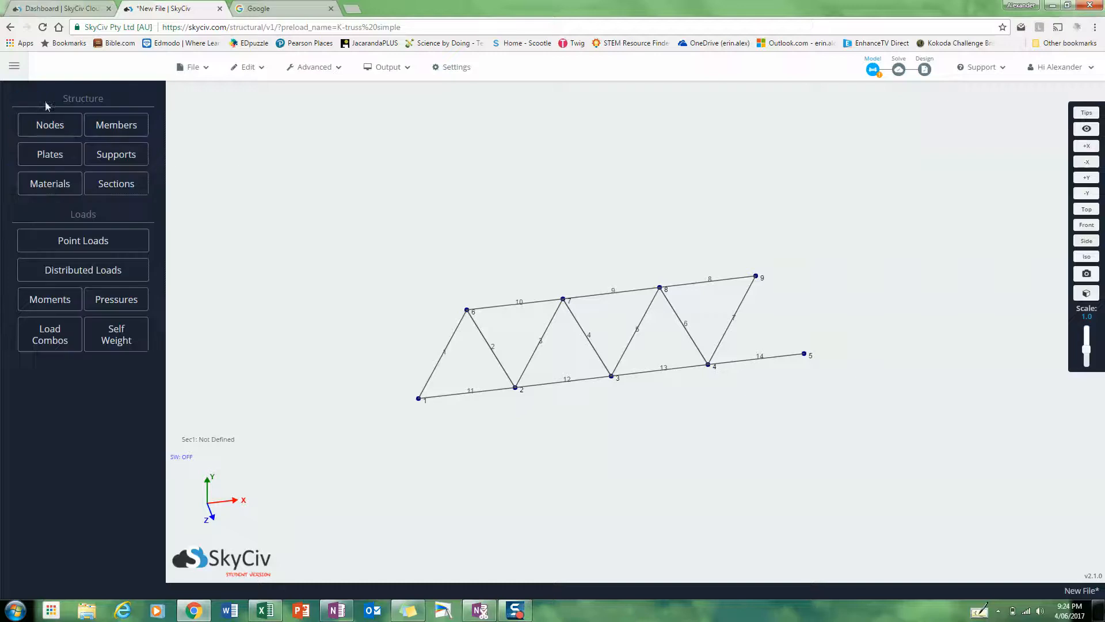
Compare the Truss and Frame fixity presets, and add a Custom member from node 9 to node 5.
left_click(118, 128)
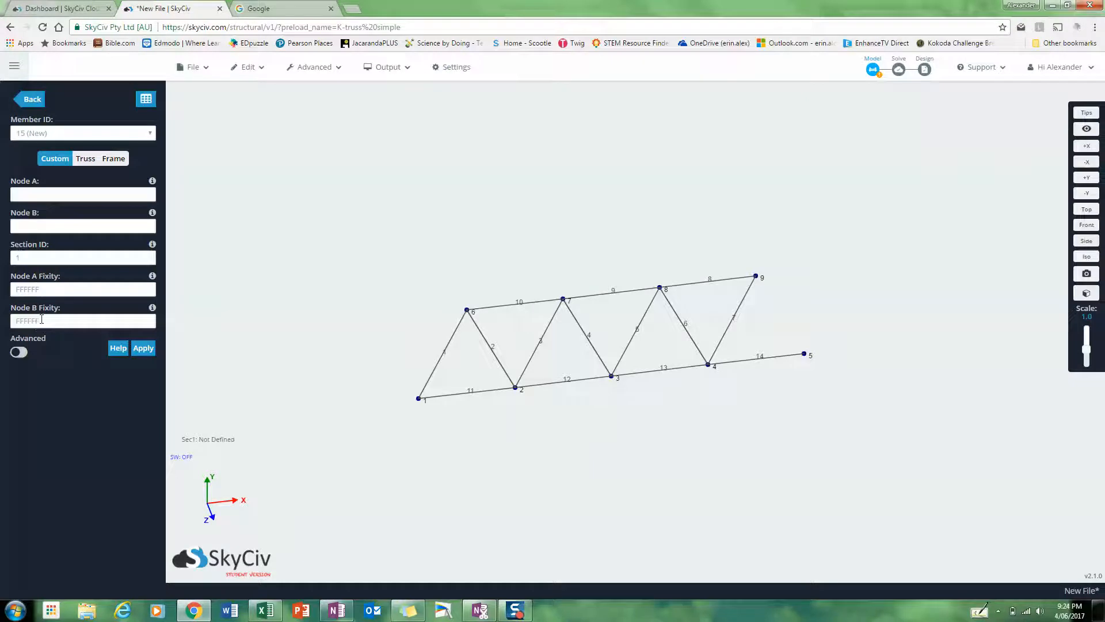
left_click(85, 161)
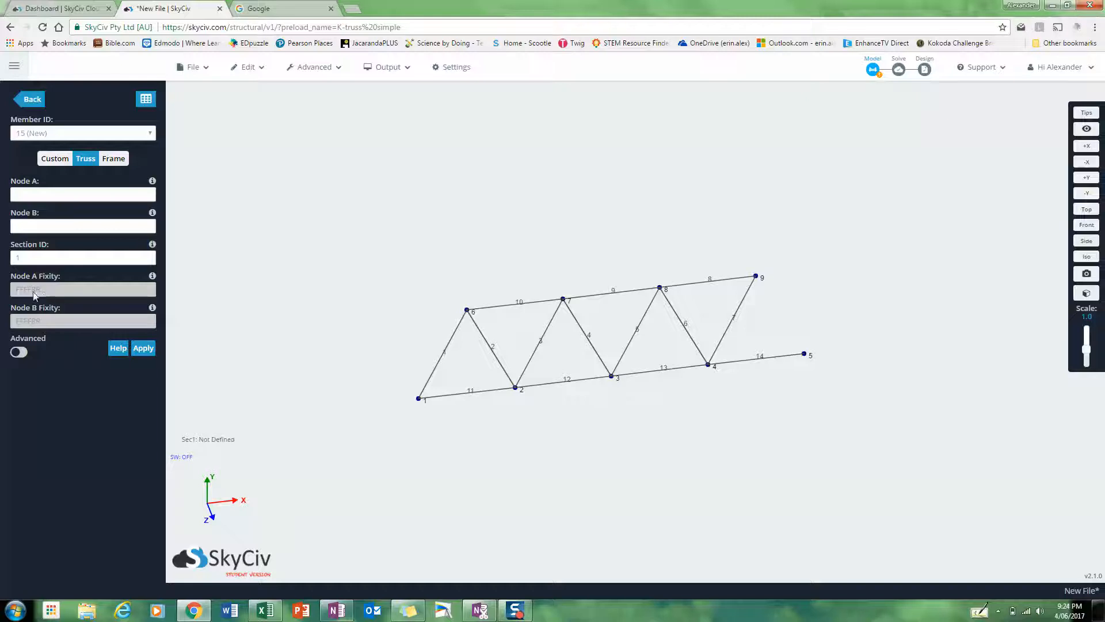
left_click(113, 159)
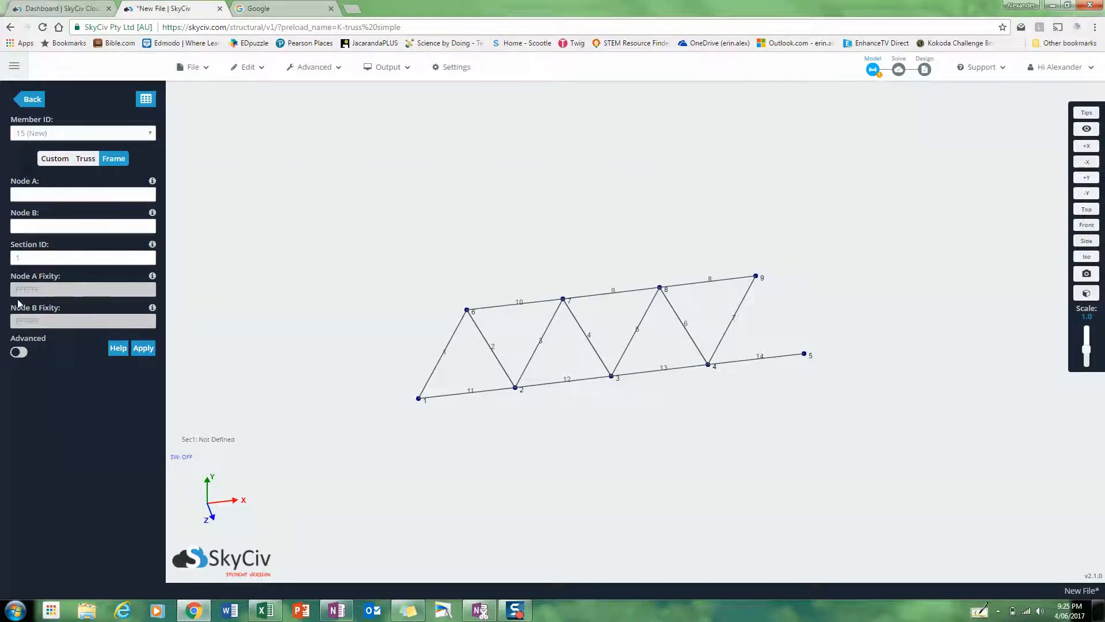
left_click(57, 160)
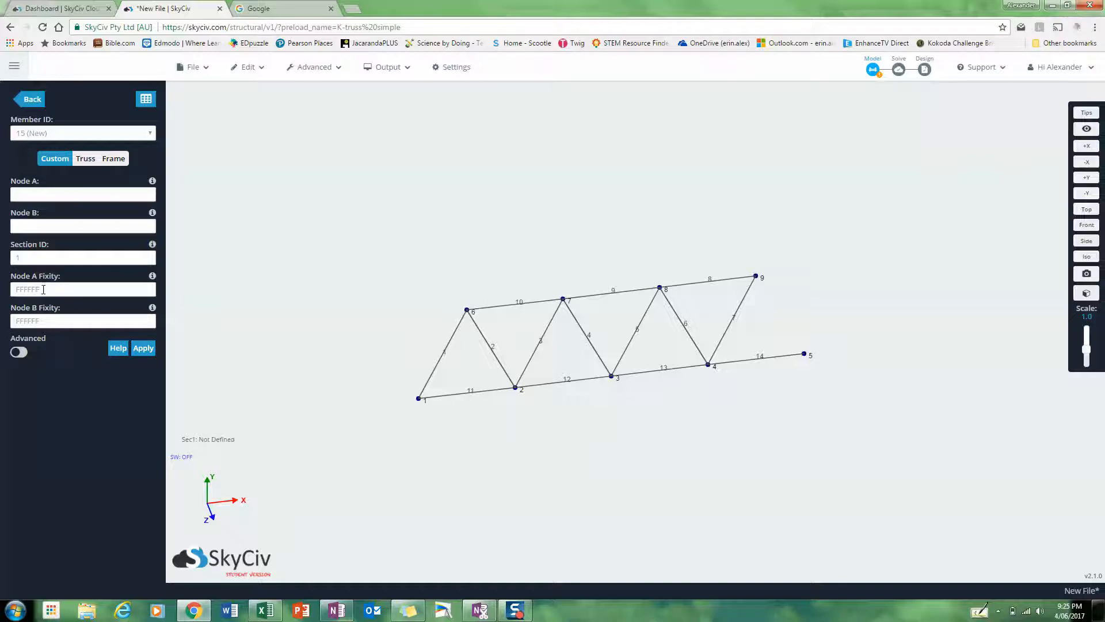
left_click(52, 193)
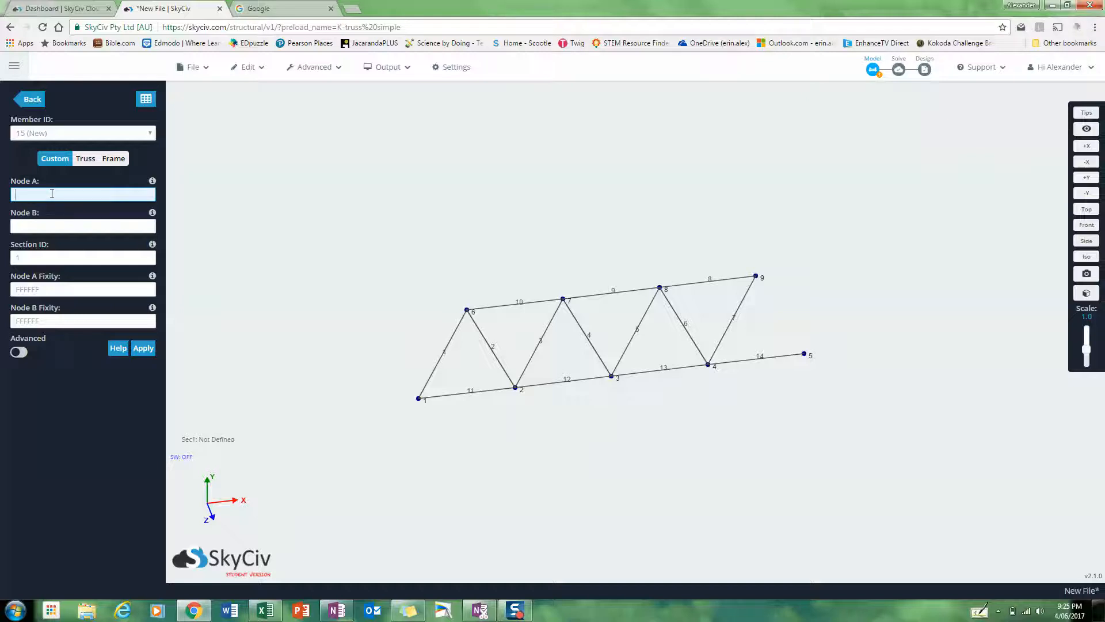
type("9")
key("Tab")
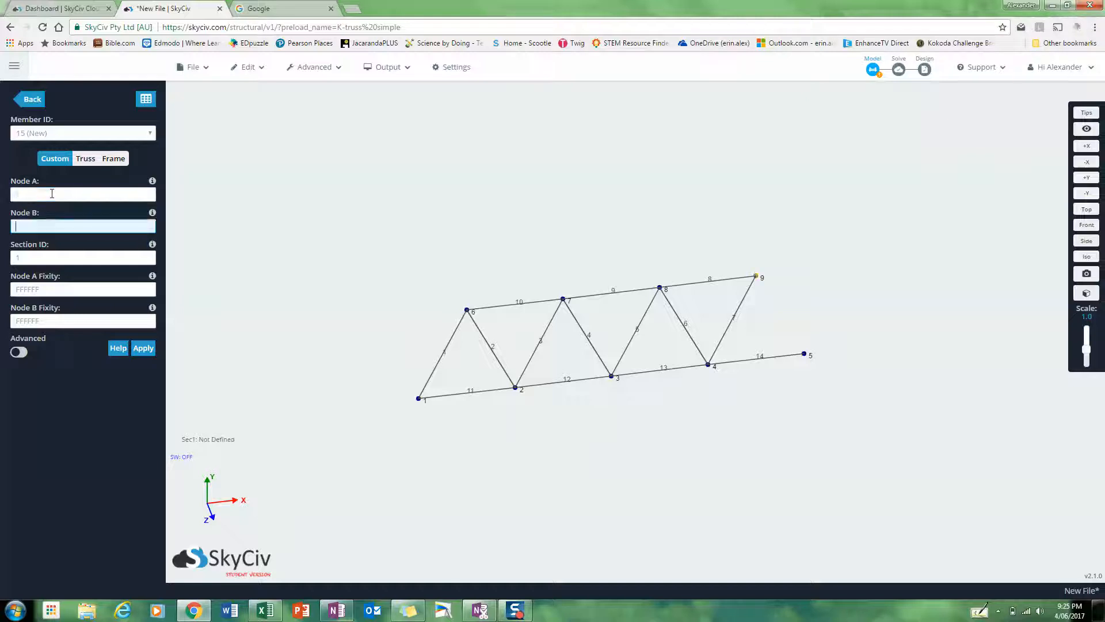
type("5")
left_click(145, 353)
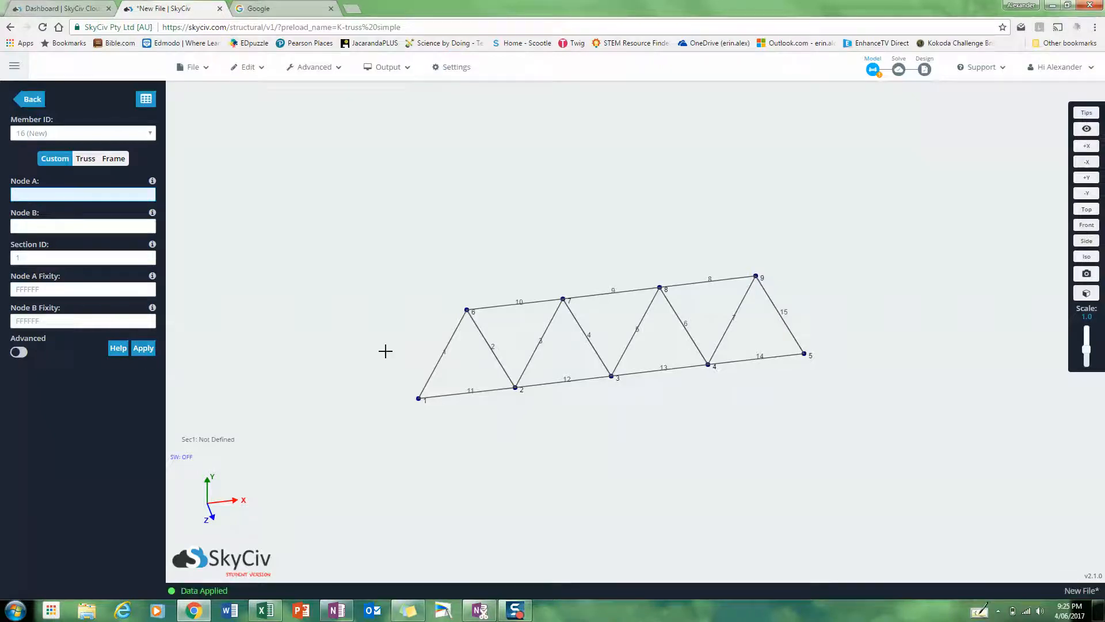
left_click_drag(361, 353, 392, 338)
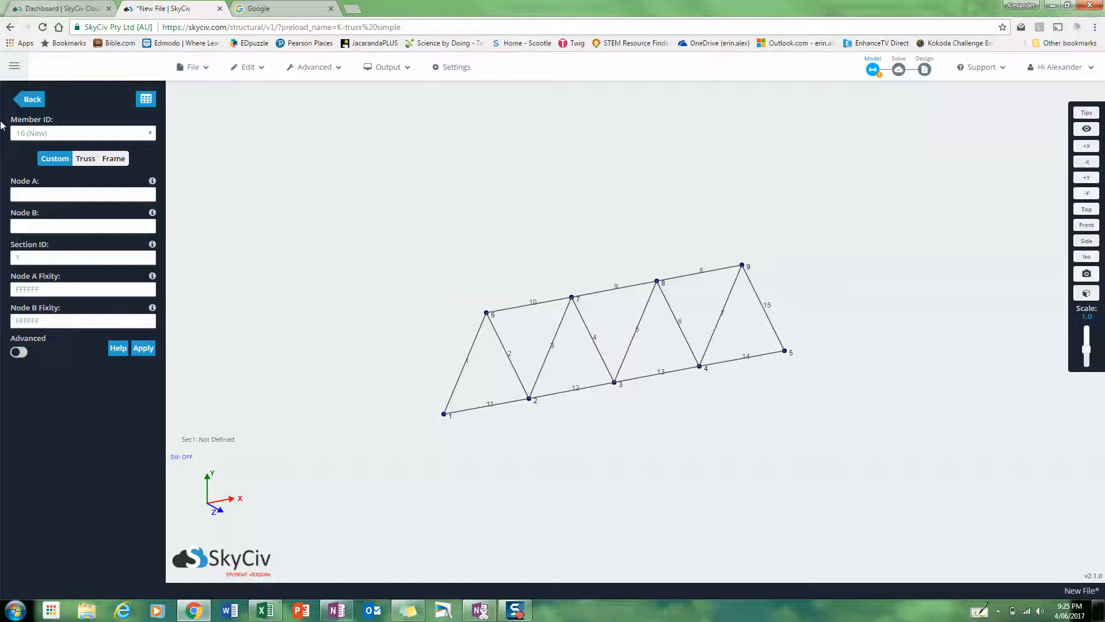
left_click(30, 99)
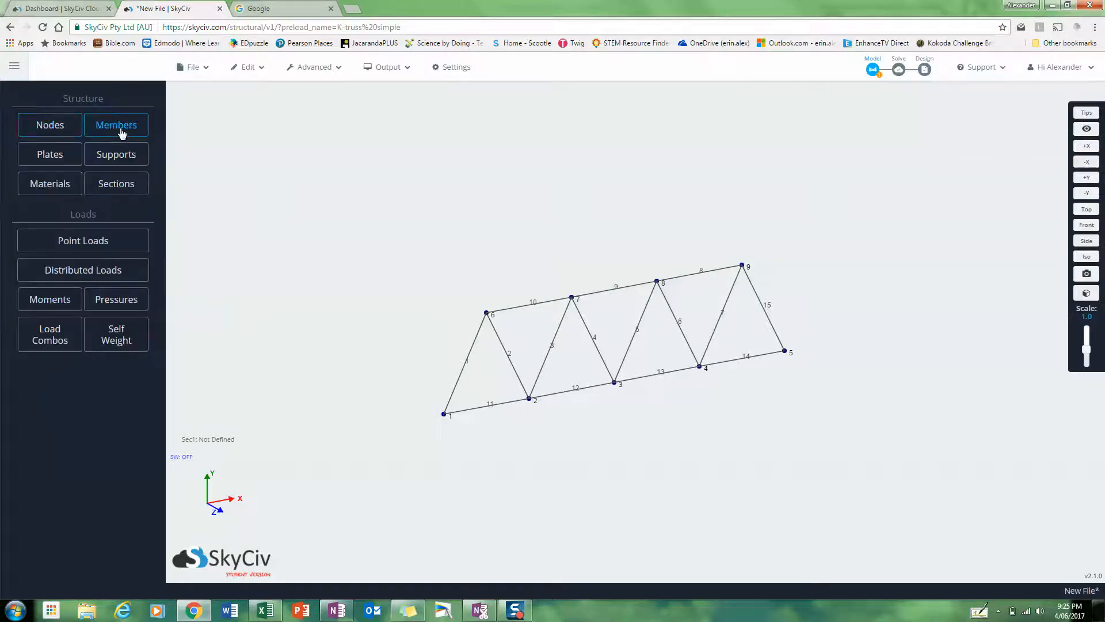
Add node 10 through the nodes datasheet with X 4.5 m, Y 1 m and Z 0 m, and apply it.
left_click(56, 129)
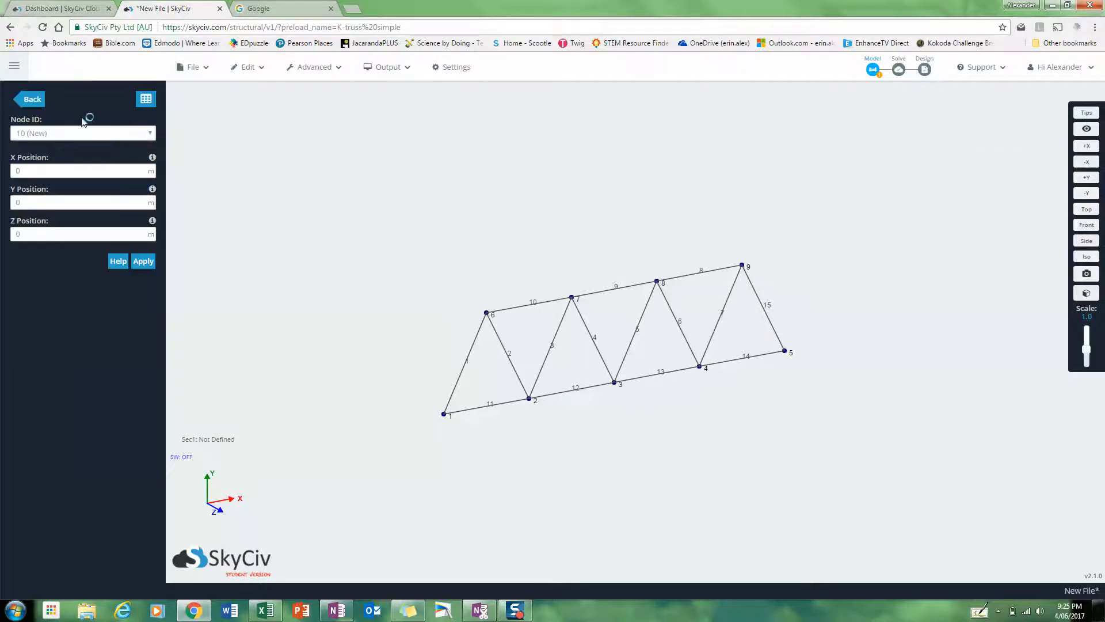
left_click(146, 100)
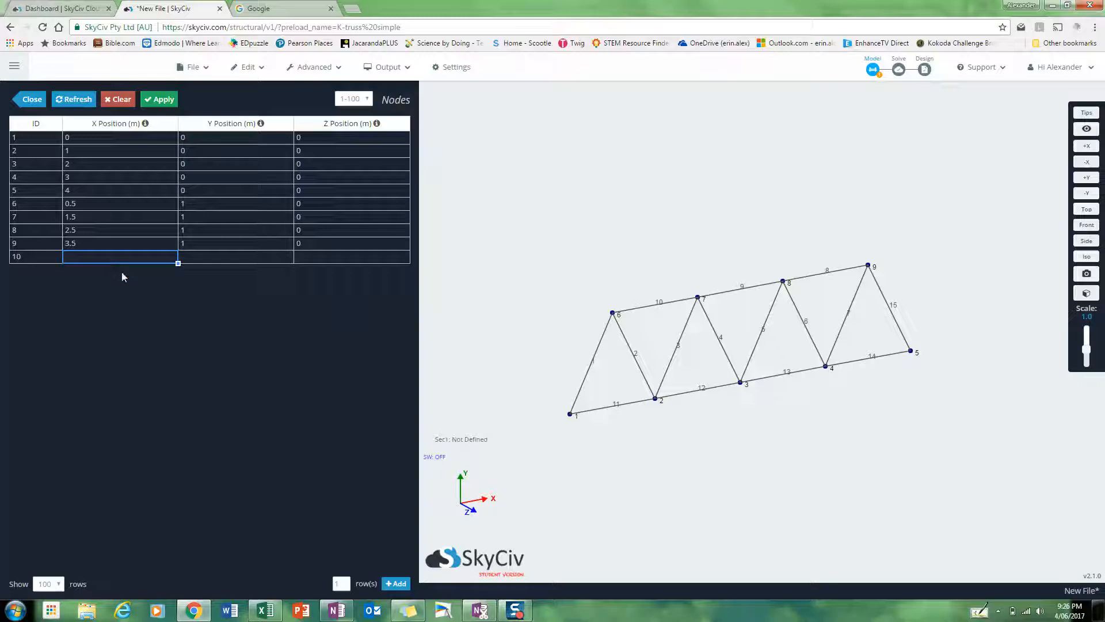
type("4.5")
key("Tab")
type("1")
key("Tab")
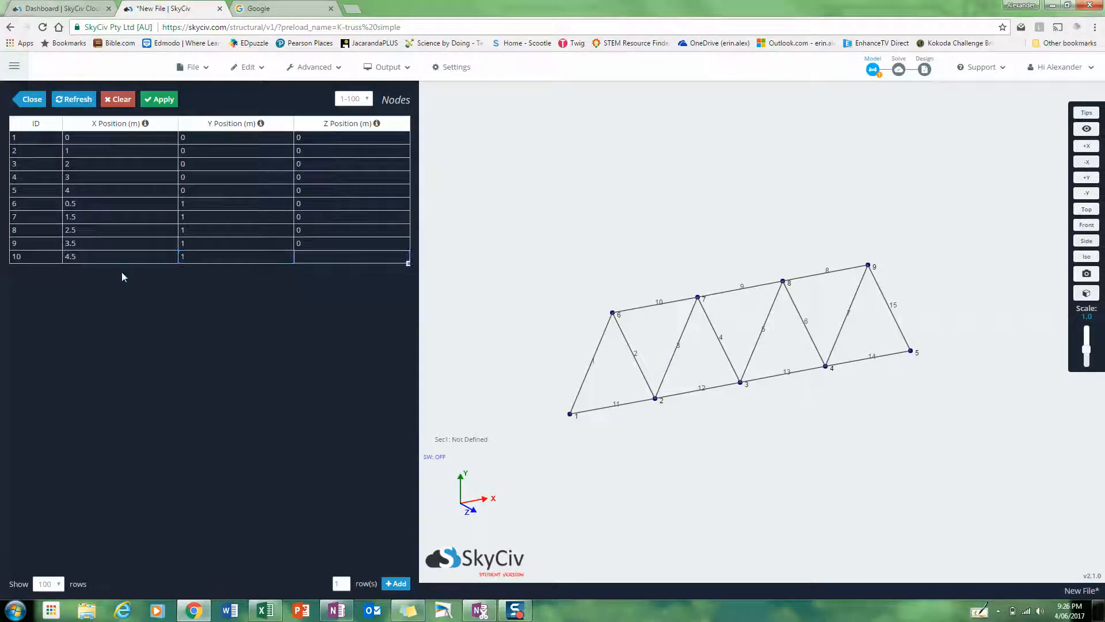
type("0")
left_click(163, 102)
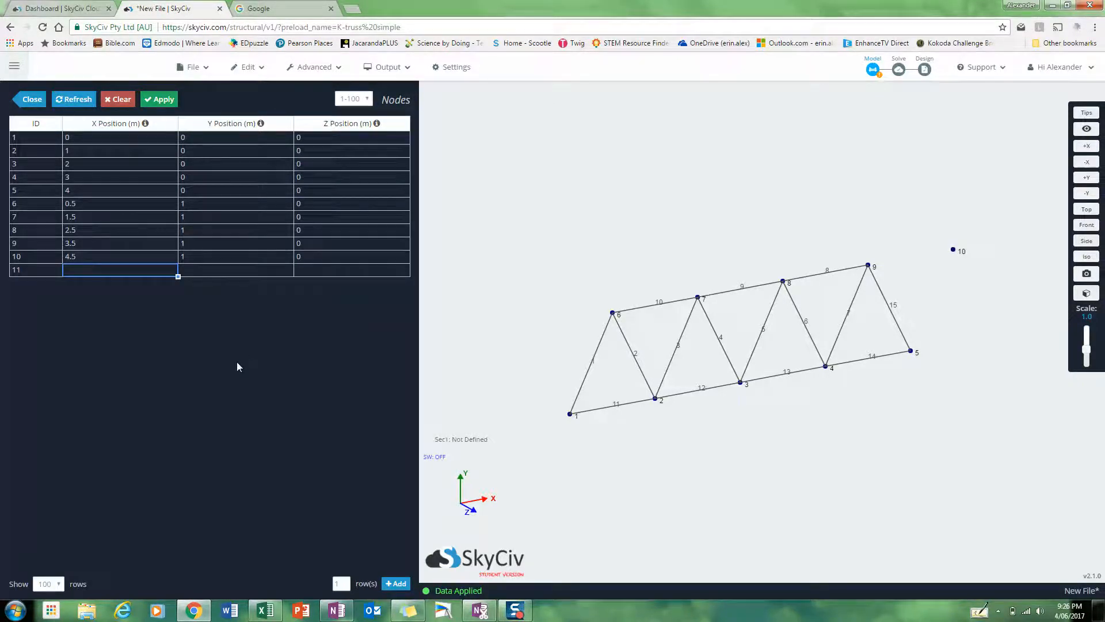
Delete node 10 from the nodes datasheet and apply the change.
left_click(954, 251)
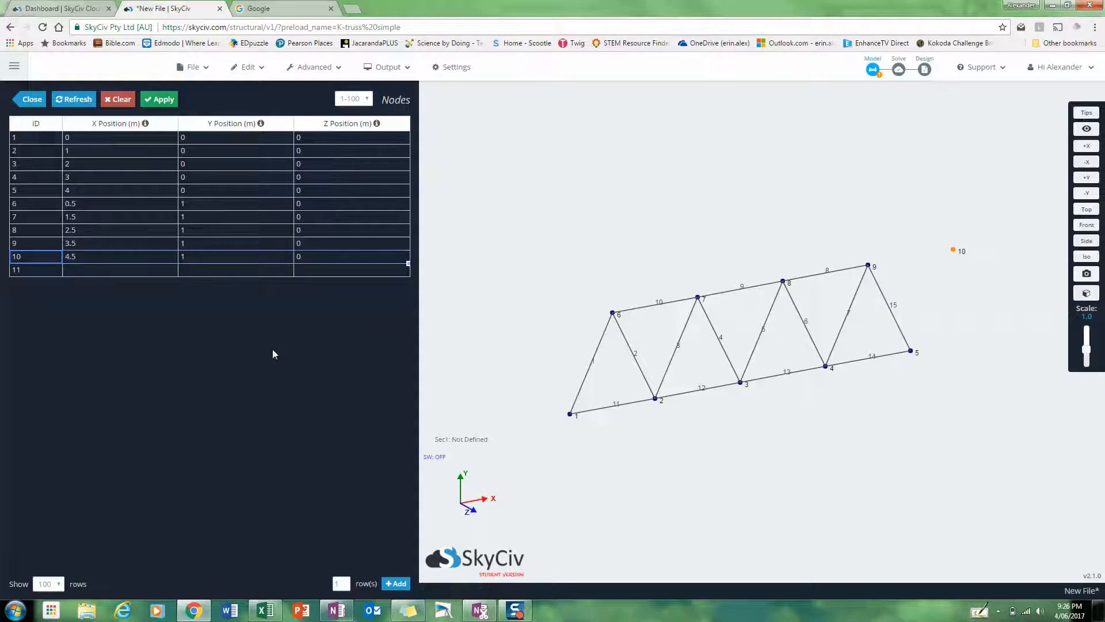
key("Delete")
left_click(159, 99)
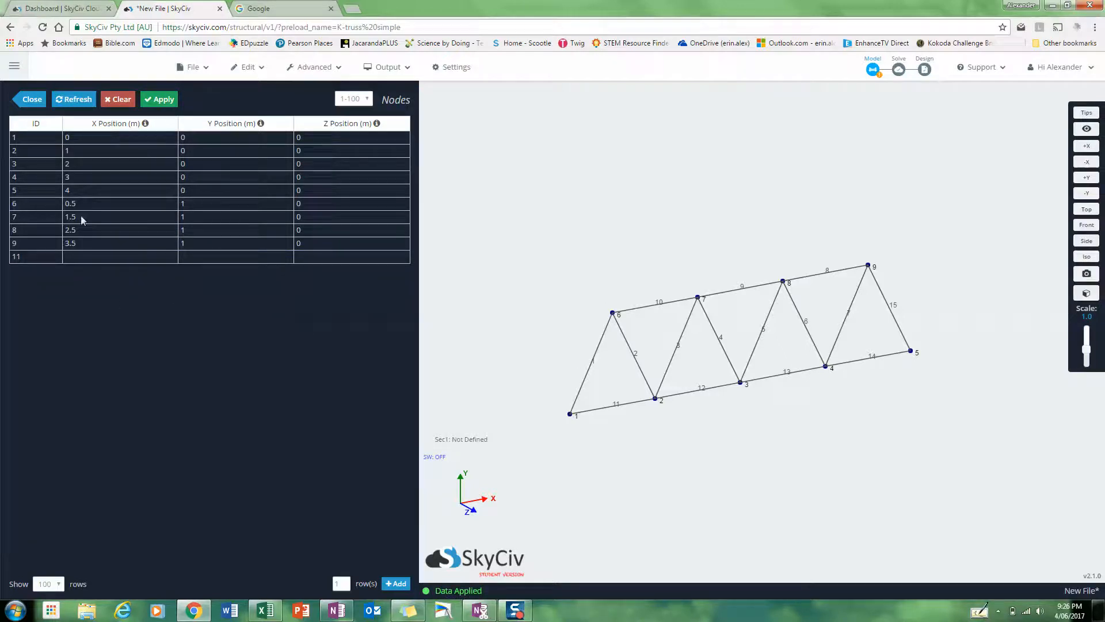
left_click(32, 137)
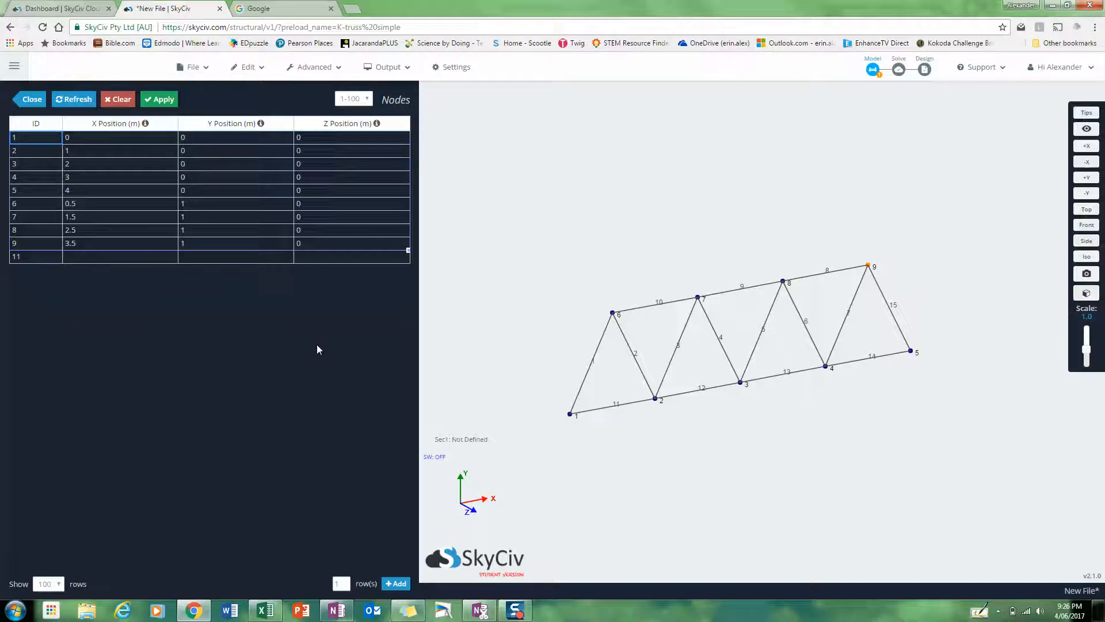
left_click(42, 257)
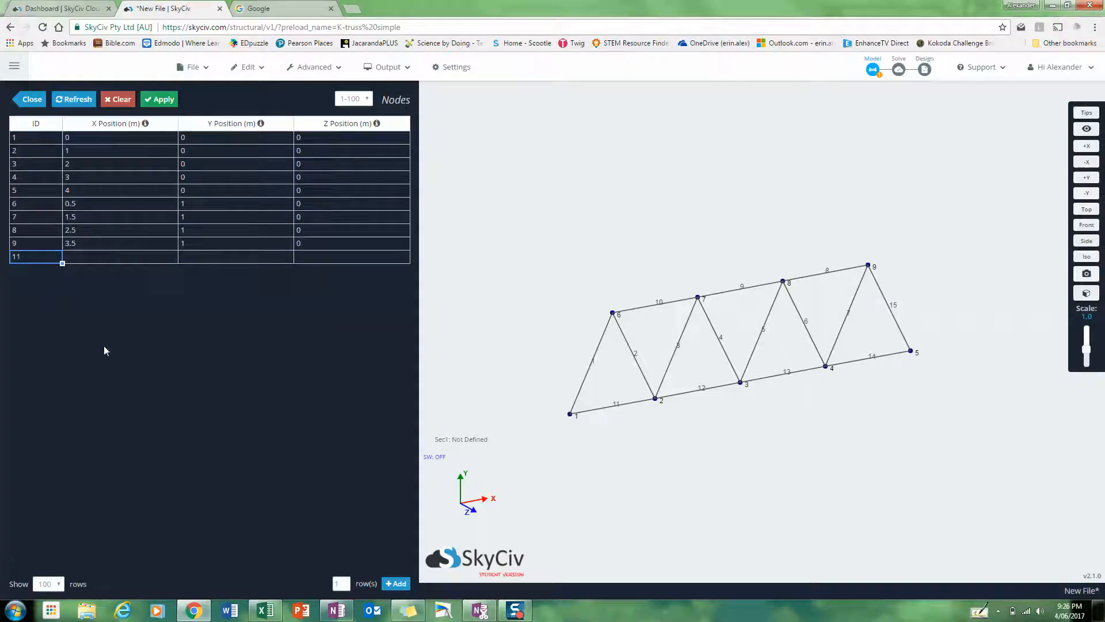
Paste a copy of the nine node rows below node 9 in the nodes datasheet and renumber the copies 10 to 18.
key("ctrl+v")
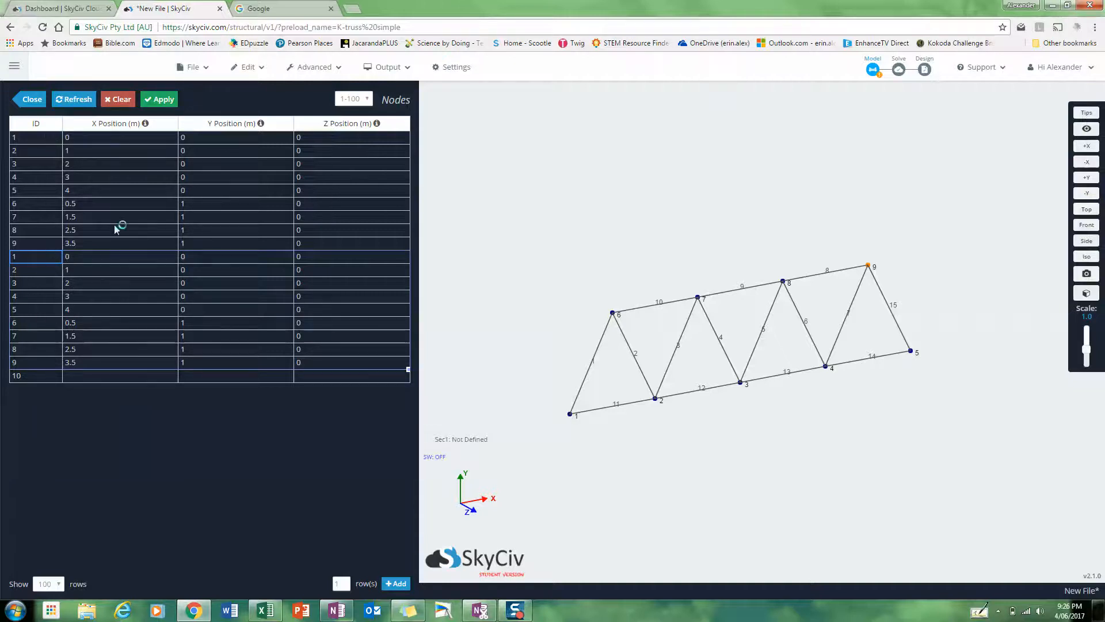
left_click(160, 99)
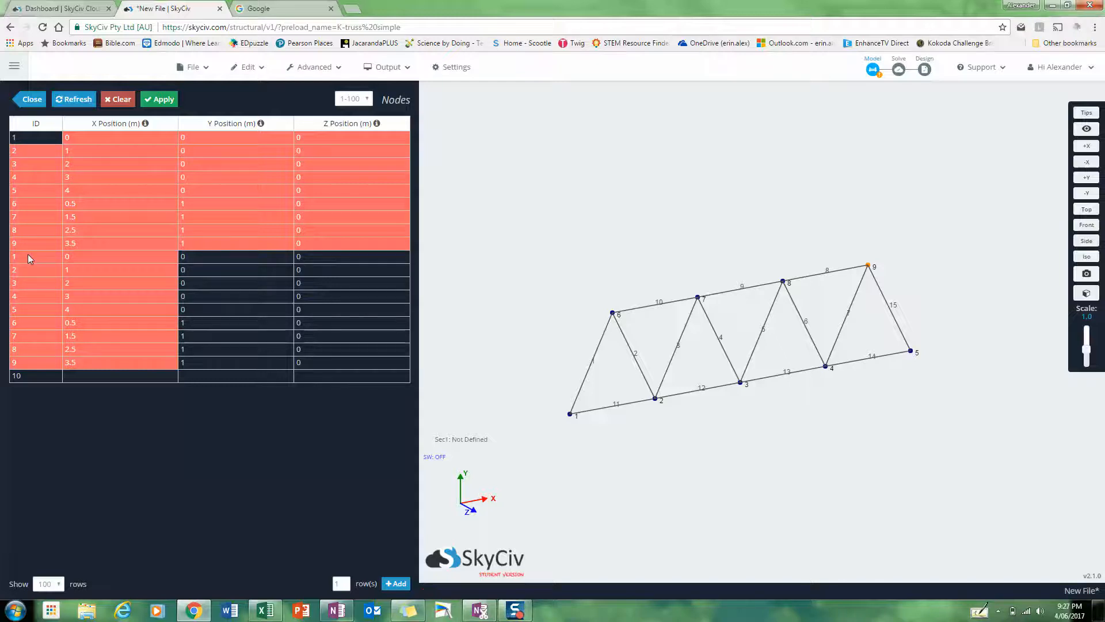
left_click_drag(27, 254, 43, 381)
key("Delete")
left_click(160, 103)
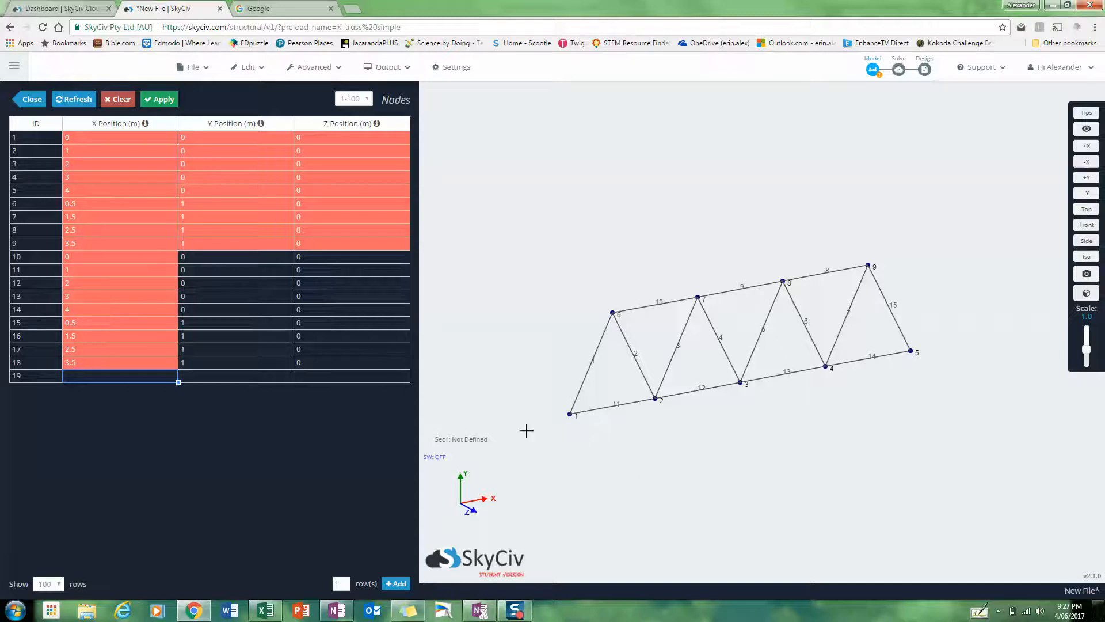
Set the Z position of nodes 10 to 18 to 1 m, apply the datasheet and inspect the offset nodes in 3D.
left_click(311, 259)
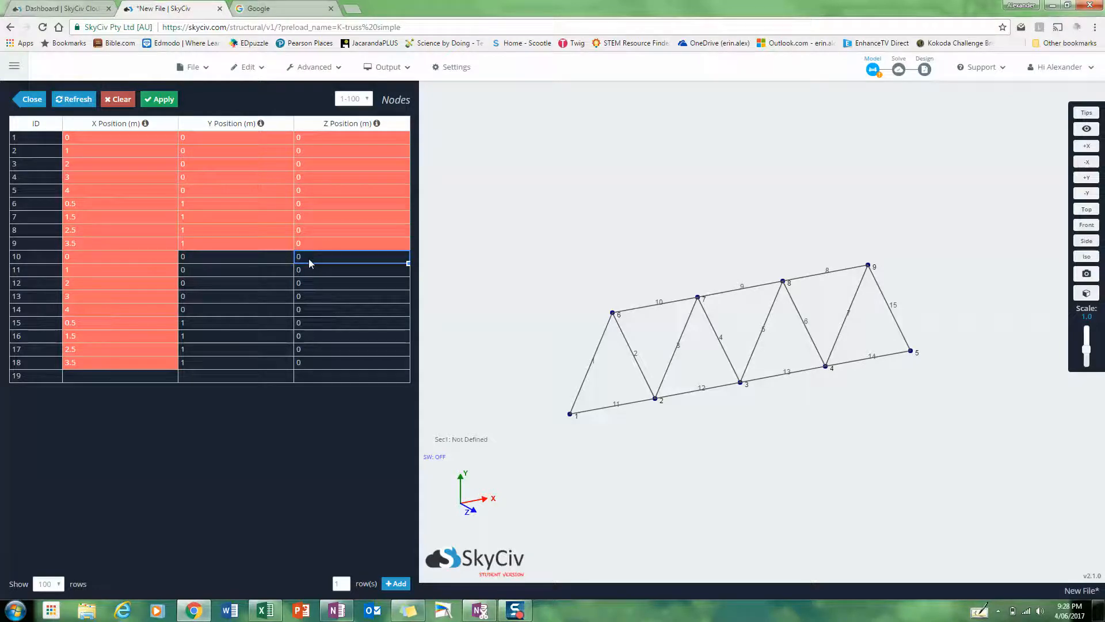
type("1")
type("1 1 1 1 1 1 ")
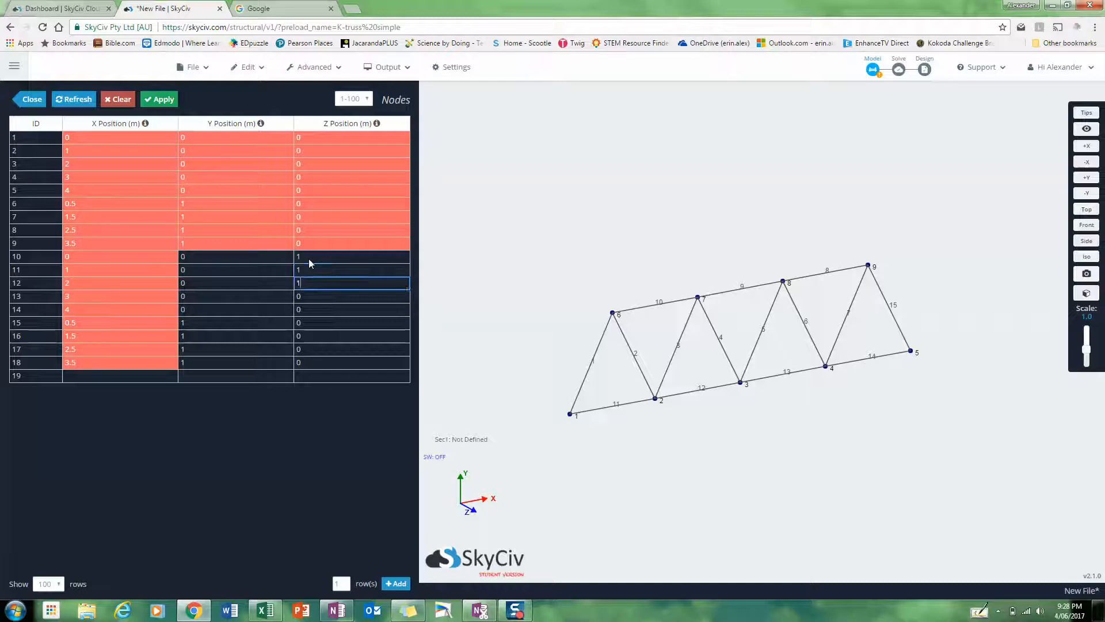
type("1")
key("Return")
type("1")
key("Return")
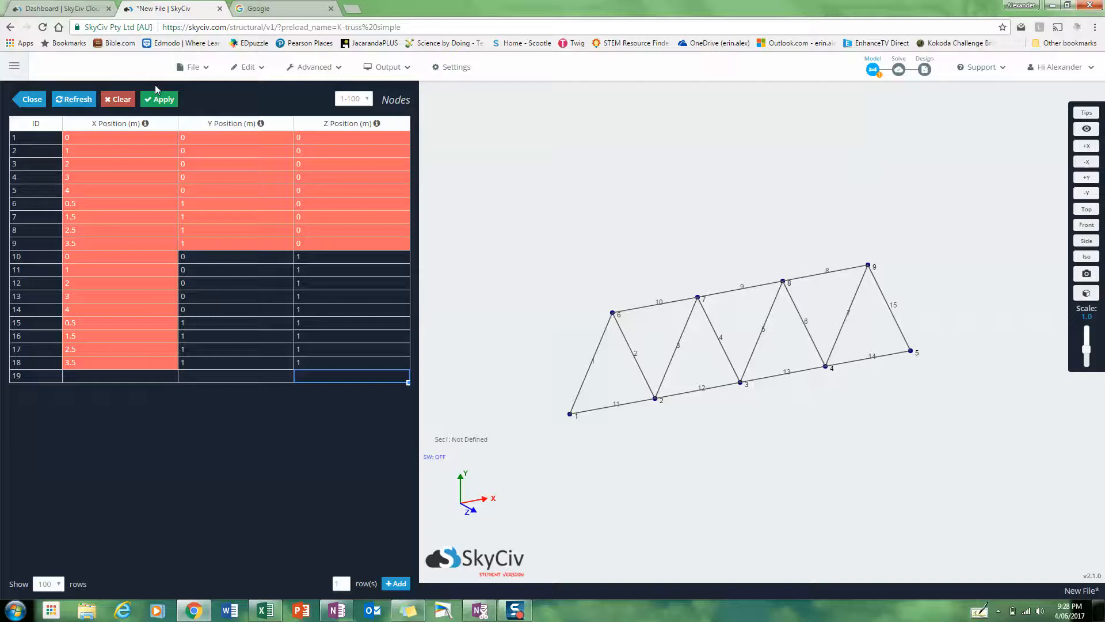
left_click(156, 103)
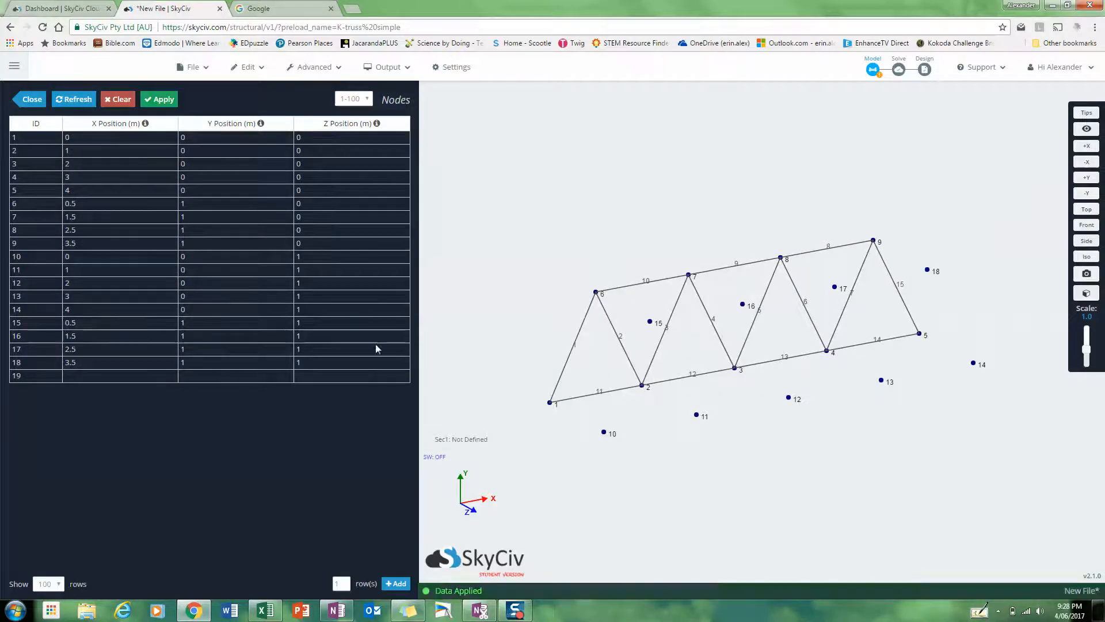
mouse_move(532, 430)
left_mouse_down()
mouse_move(595, 437)
mouse_move(533, 419)
mouse_move(527, 435)
left_mouse_up()
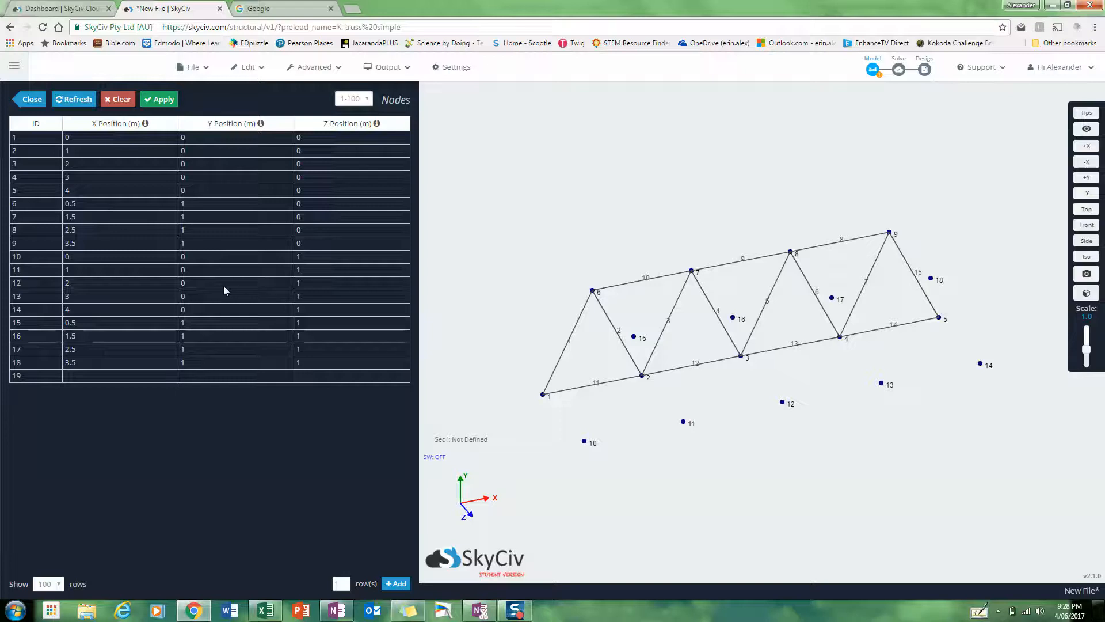
mouse_move(505, 395)
left_mouse_down()
mouse_move(560, 417)
mouse_move(558, 375)
mouse_move(518, 400)
mouse_move(515, 391)
left_mouse_up()
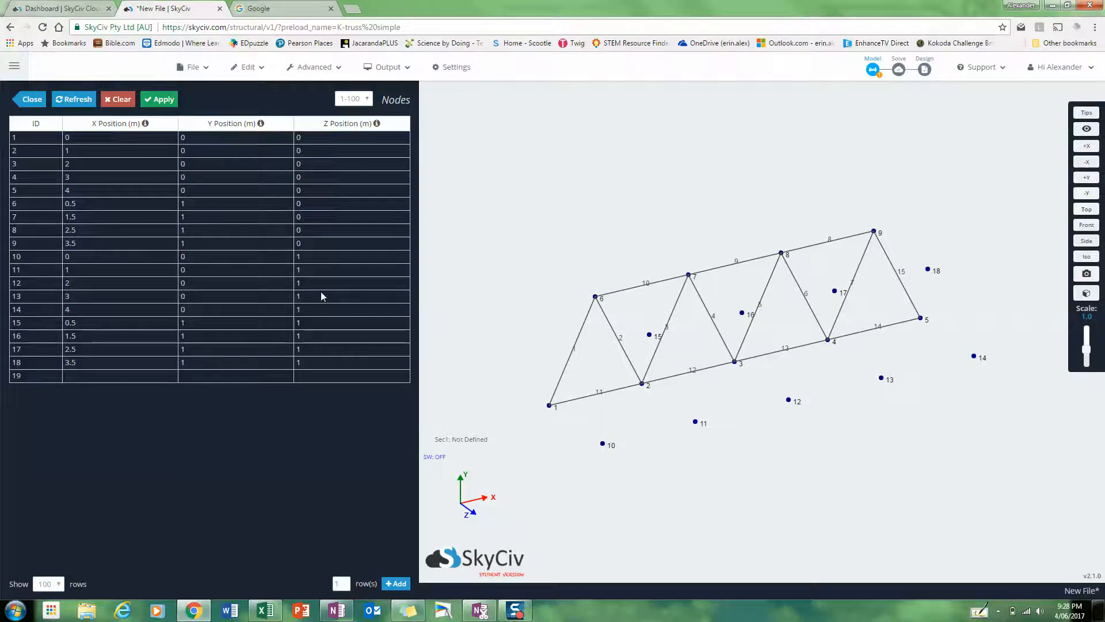
Switch from the nodes datasheet to the members datasheet and copy all member rows, starting at member 1.
left_click(32, 99)
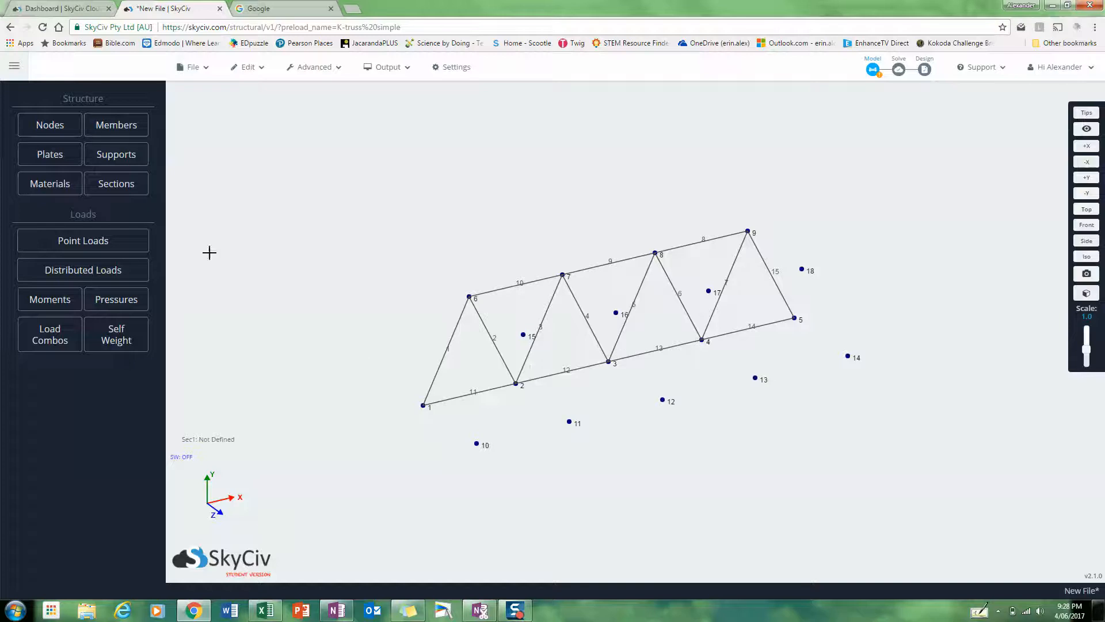
left_click(115, 126)
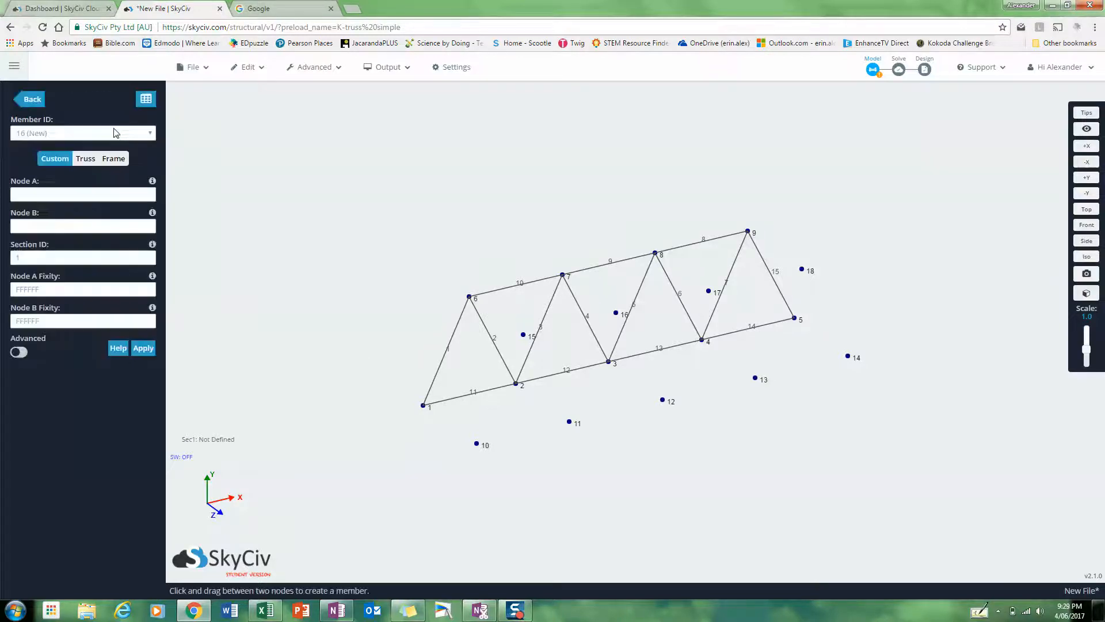
left_click(146, 101)
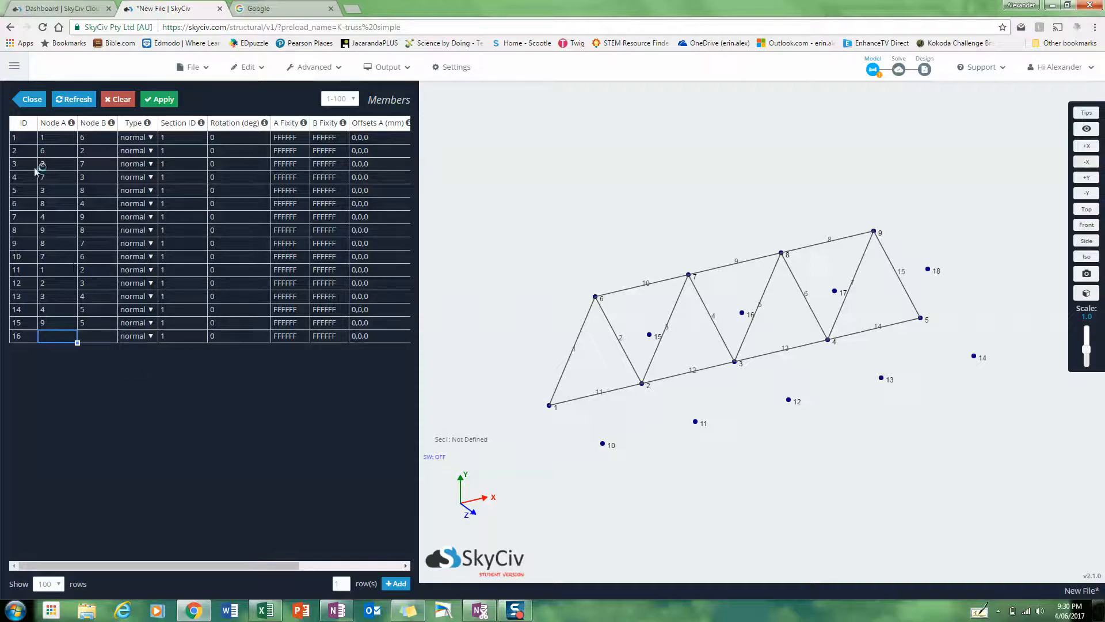
left_click(24, 141)
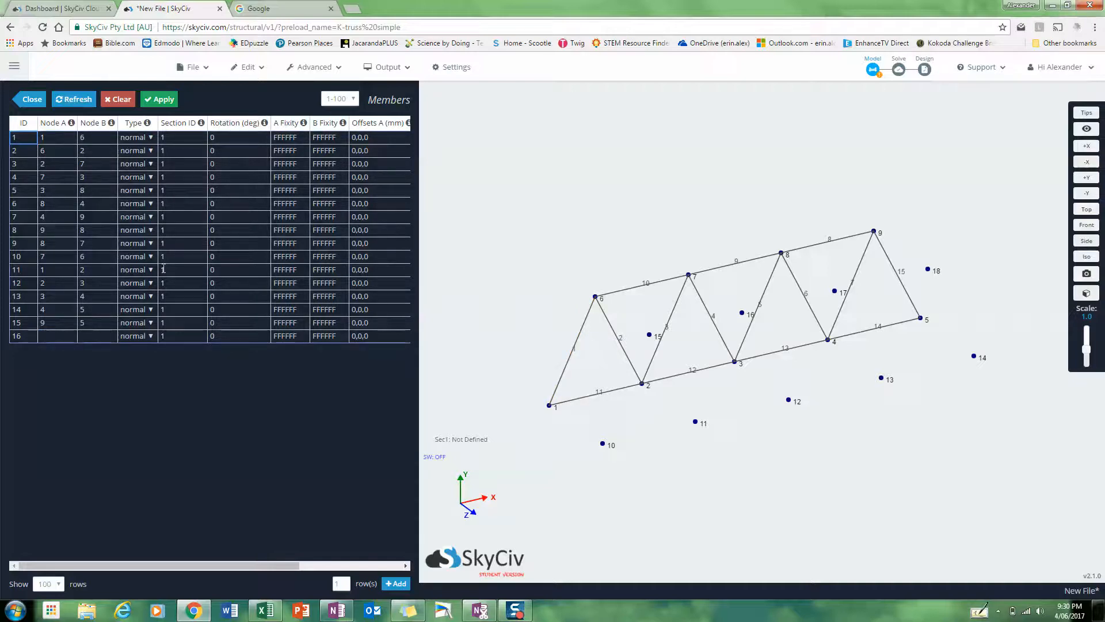
Switch to Excel, create a blank workbook and paste the copied member rows starting at cell A1.
left_click(272, 612)
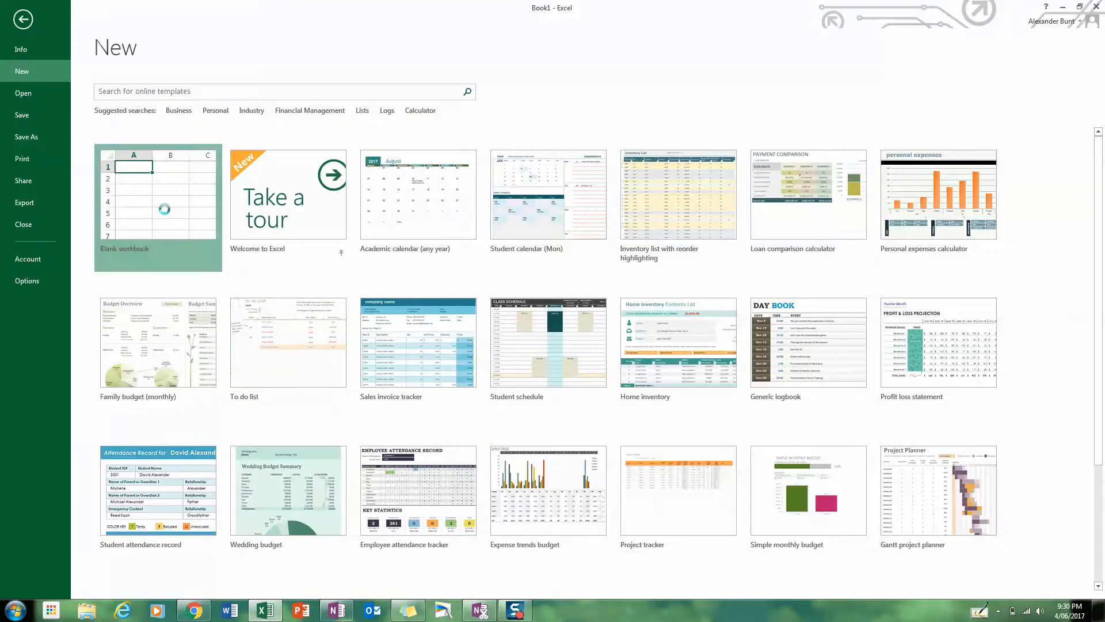
left_click(167, 213)
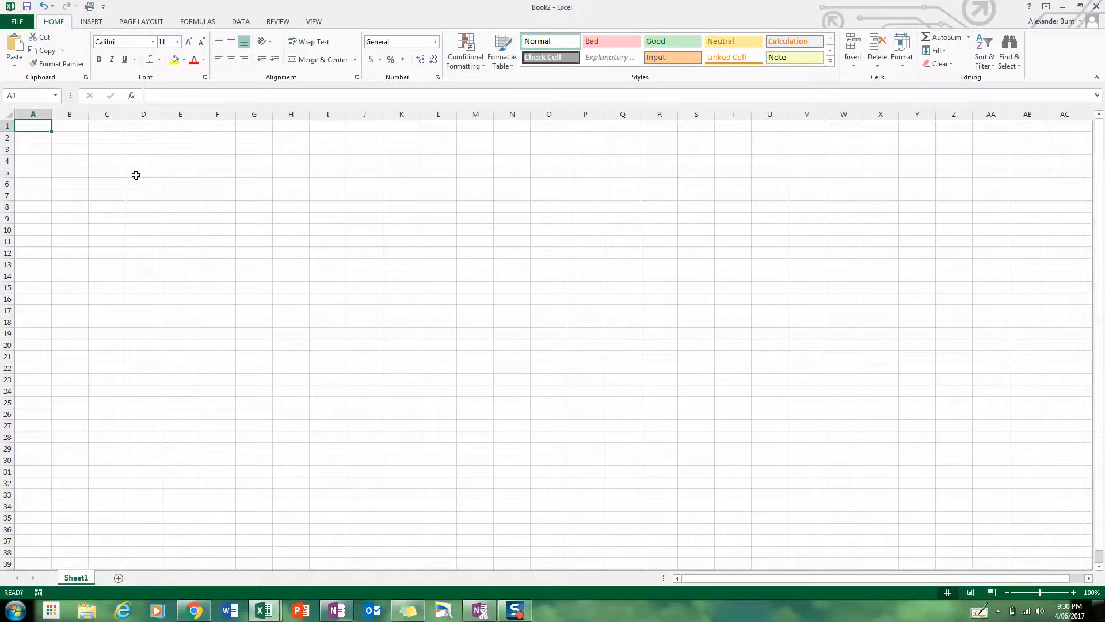
type("1\t1\t6\tnormal\t1\t0\tFFFFFF\tFFFFFF\t0,0,0\t0,0,0 2\t6\t2\tnormal\t1\t0\tFFFFFF\tFFFFFF\t0,0,0\t0,0,0 3\t2\t7\tnormal\t1\t0\tFFFFFF\tFFFFFF\t0,0,0\t0,0,0 4\t7\t3\tnormal\t1\t0\tFFFFFF\tFFFFFF\t0,0,0\t0,0,0 5\t3\t8\tnormal\t1\t0\tFFFFFF\tFFFFFF\t0,0,0\t0,0,0 6\t8\t4\tnormal\t1\t0\tFFFFFF\tFFFFFF\t0,0,0\t0,0,0 7\t4\t9\tnormal\t1\t0\tFFFFFF\tFFFFFF\t0,0,0\t0,0,0 8\t9\t8\tnormal\t1\t0\tFFFFFF\tFFFFFF\t0,0,0\t0,0,0 9\t8\t7\tnormal\t1\t0\tFFFFFF\tFFFFFF\t0,0,0\t0,0,0 10\t7\t6\tnormal\t1\t0\tFFFFFF\tFFFFFF\t0,0,0\t0,0,0 11\t1\t2\tnormal\t1\t0\tFFFFFF\tFFFFFF\t0,0,0\t0,0,0 12\t2\t3\tnormal\t1\t0\tFFFFFF\tFFFFFF\t0,0,0\t0,0,0 13\t3\t4\tnormal\t1\t0\tFFFFFF\tFFFFFF\t0,0,0\t0,0,0 14\t4\t5\tnormal\t1\t0\tFFFFFF\tFFFFFF\t0,0,0\t0,0,0 15\t9\t5\tnormal\t1\t0\tFFFFFF\tFFFFFF\t0,0,0\t0,0,0 16\t\t\tnormal\t1\t0\tFFFFFF\tFFFFFF\t0,0,0\t0,0,0")
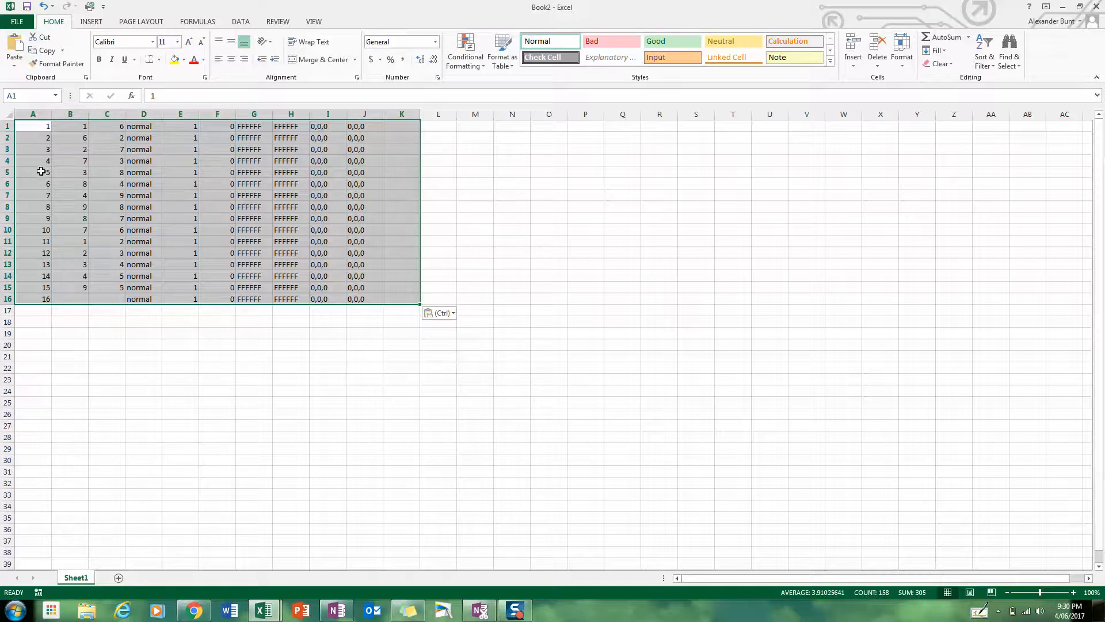
left_click(156, 282)
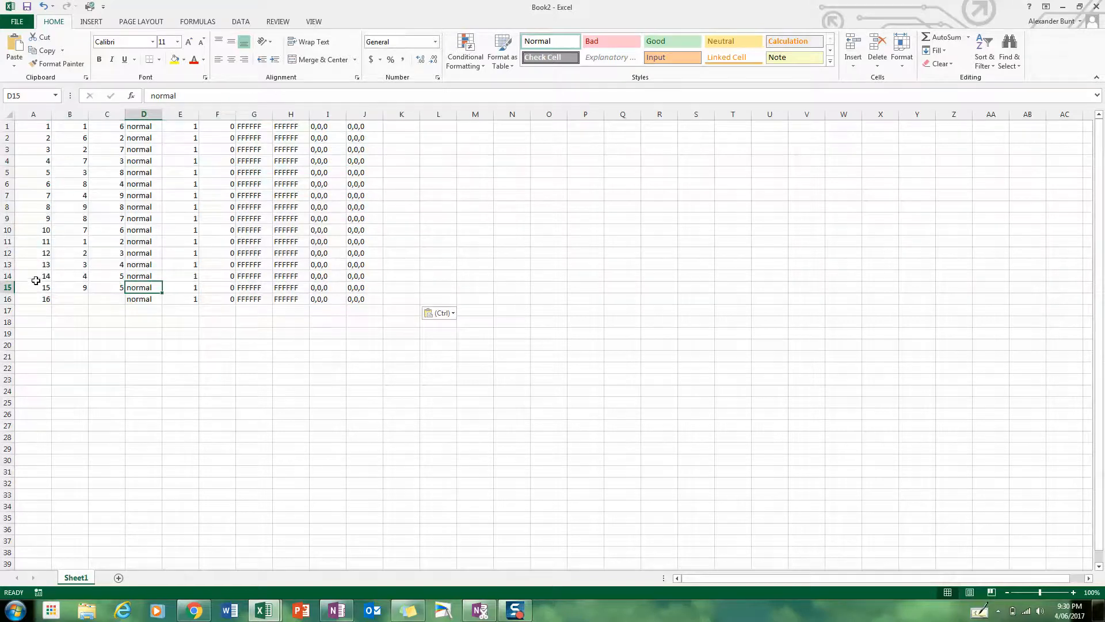
Extend the member ID series from A14:A16 down column A to 30.
left_click(37, 279)
left_click_drag(38, 279, 38, 299)
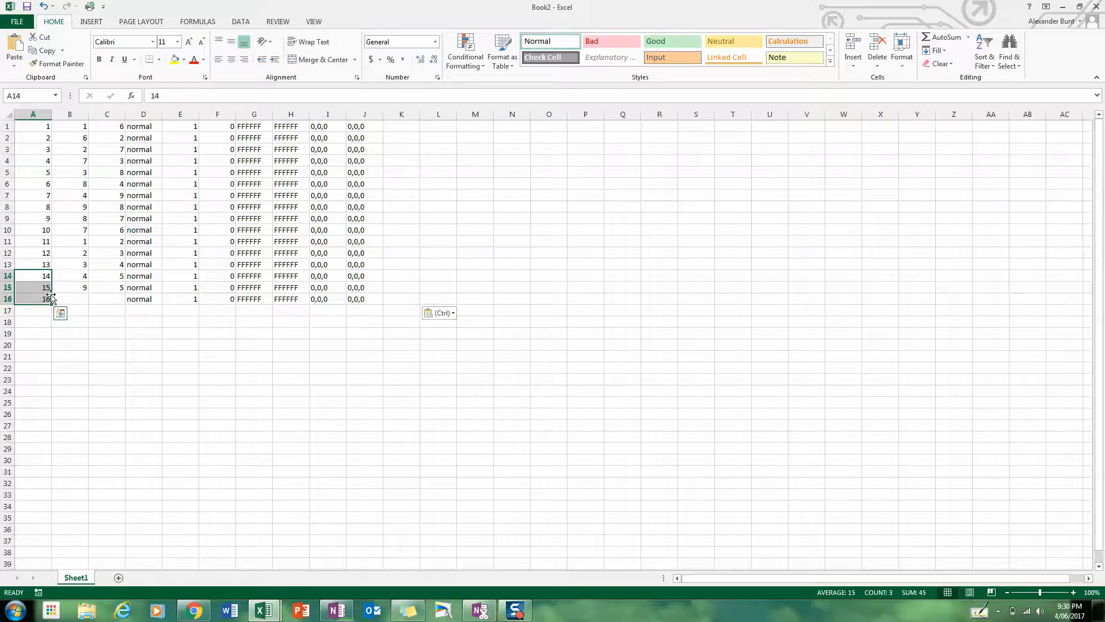
left_click_drag(52, 305, 49, 466)
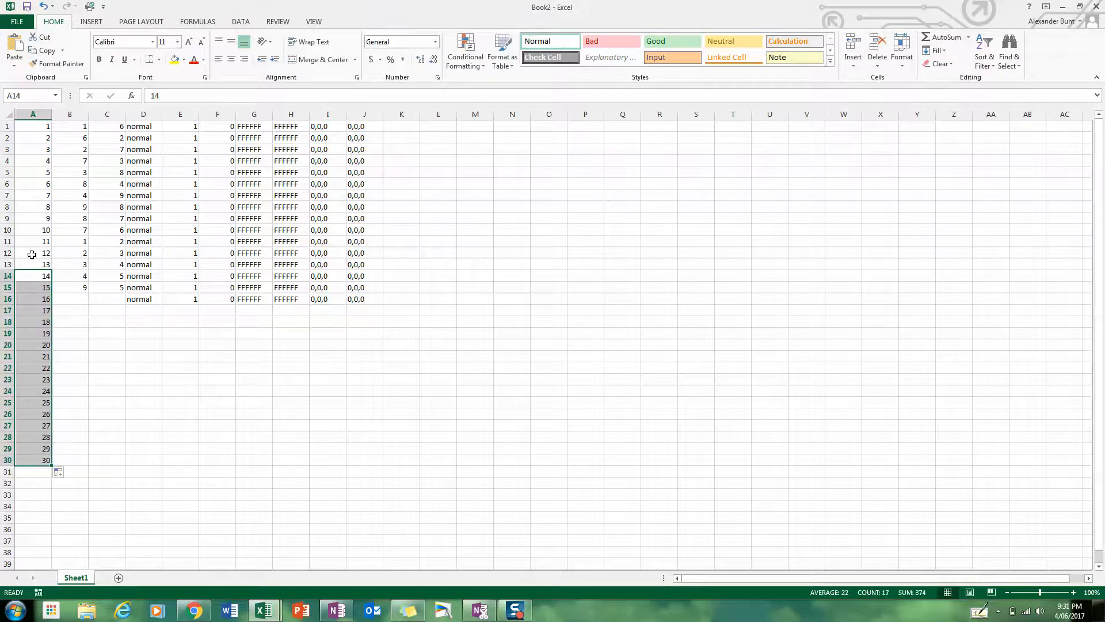
left_click(46, 277)
left_click_drag(38, 283, 53, 306)
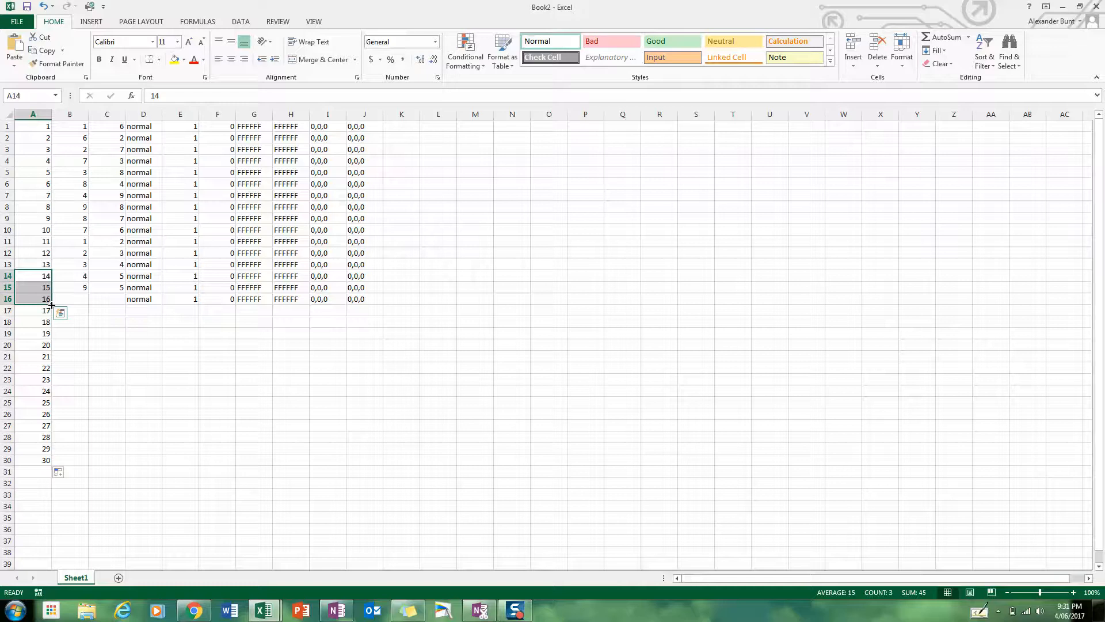
left_click_drag(52, 305, 48, 466)
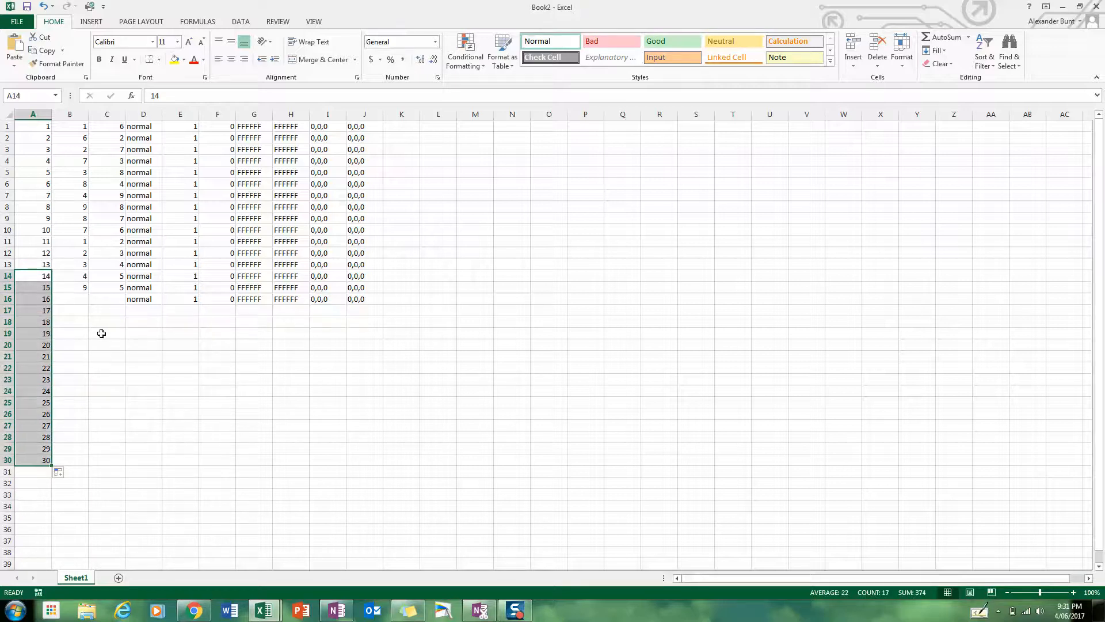
Enter the formula =B1+9 in B16 and fill it across to C16 to offset both node numbers of member 16.
left_click(84, 299)
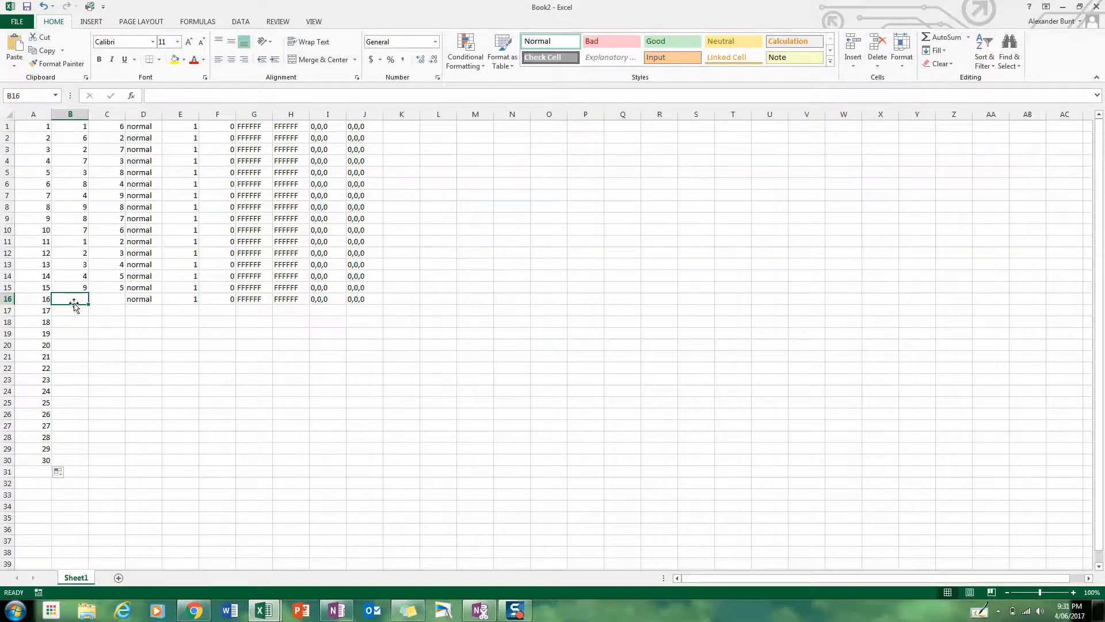
type("=")
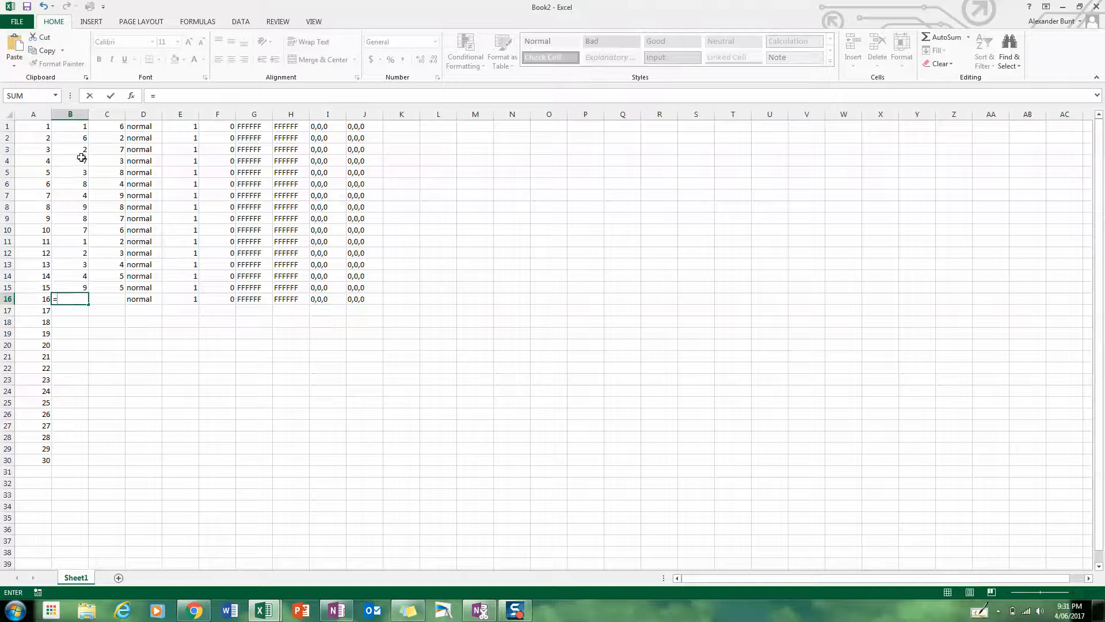
left_click(75, 127)
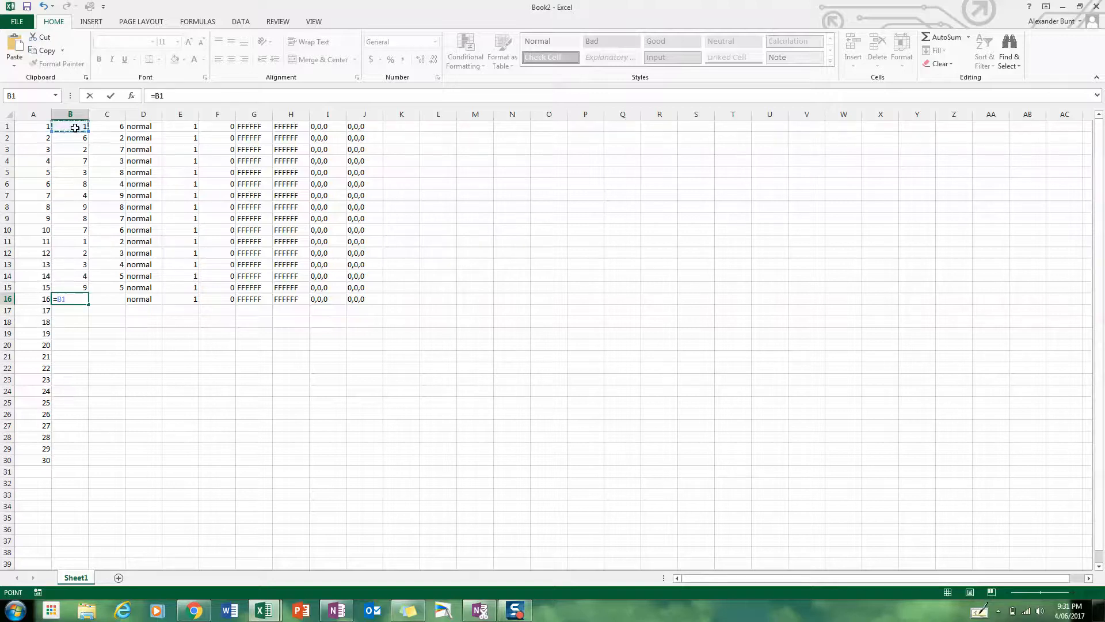
type("+9")
key("Return")
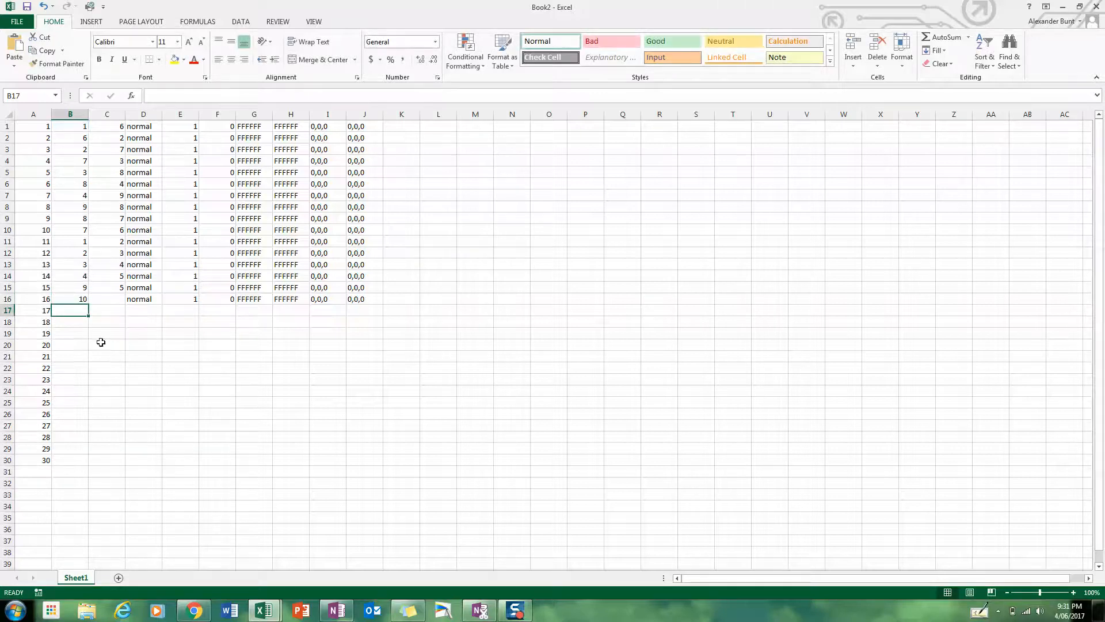
left_click(77, 298)
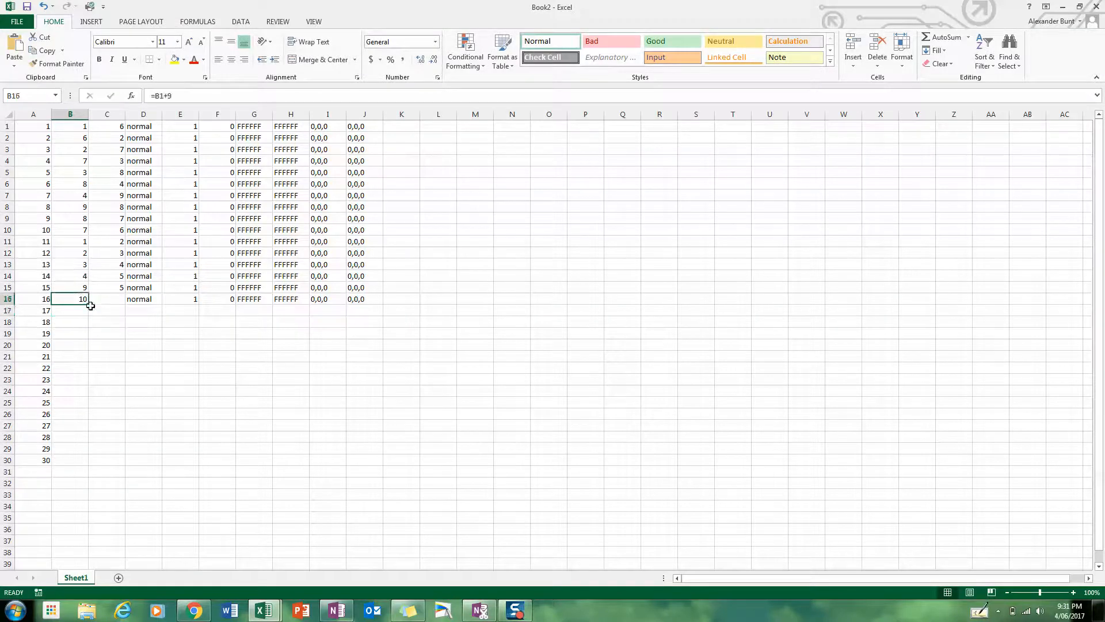
left_click_drag(88, 304, 120, 305)
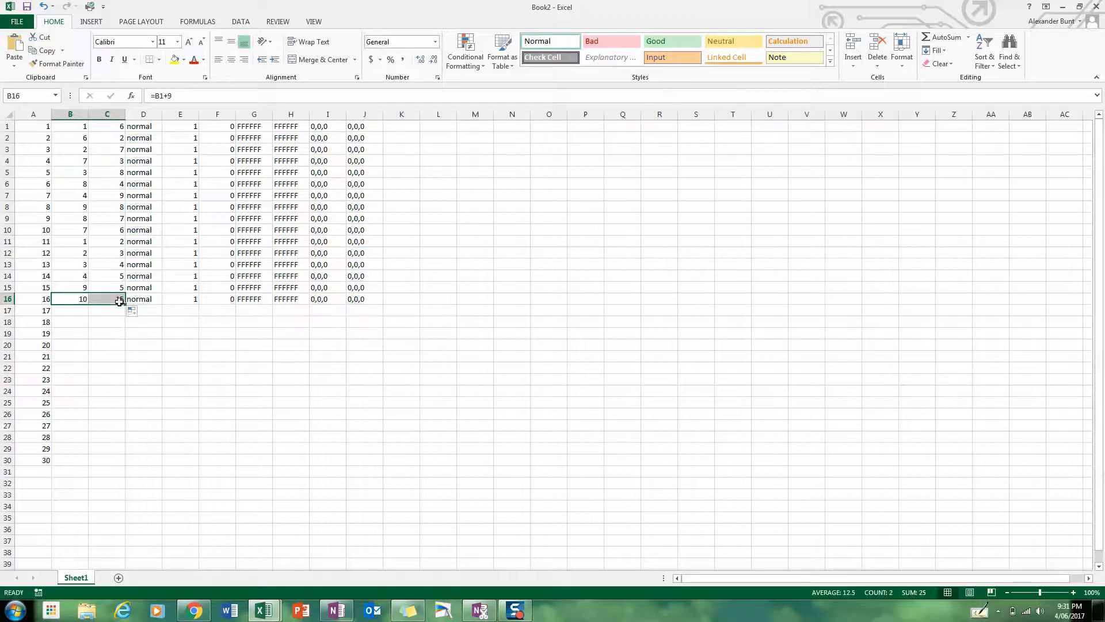
Fill the node formulas in B16:C16 and the member properties in D16:J16 down to row 30.
left_click(114, 299)
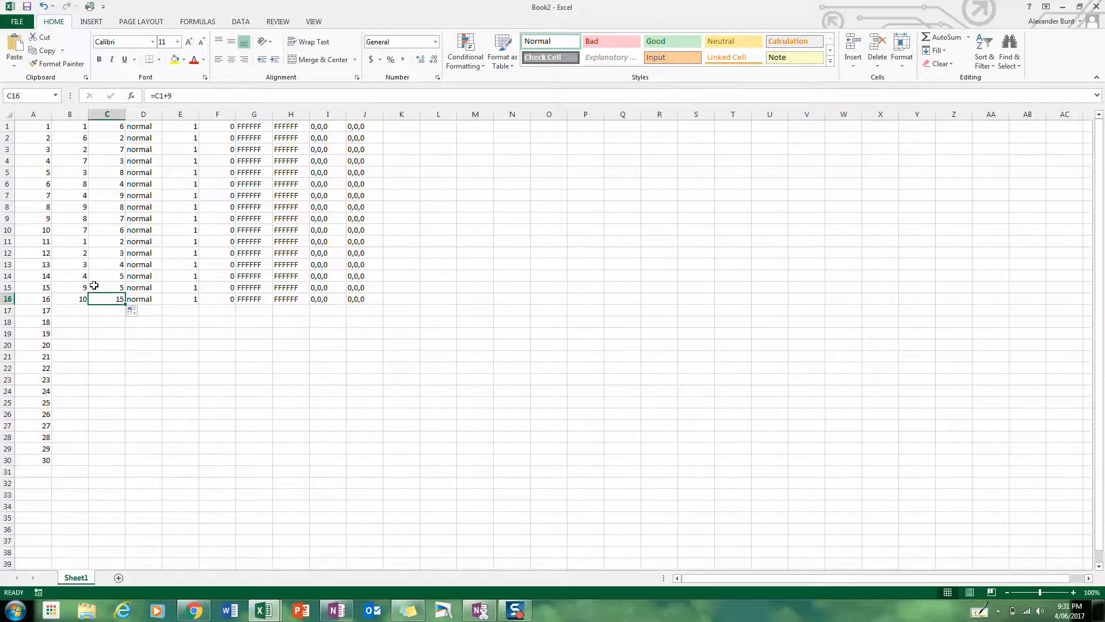
left_click_drag(69, 300, 115, 299)
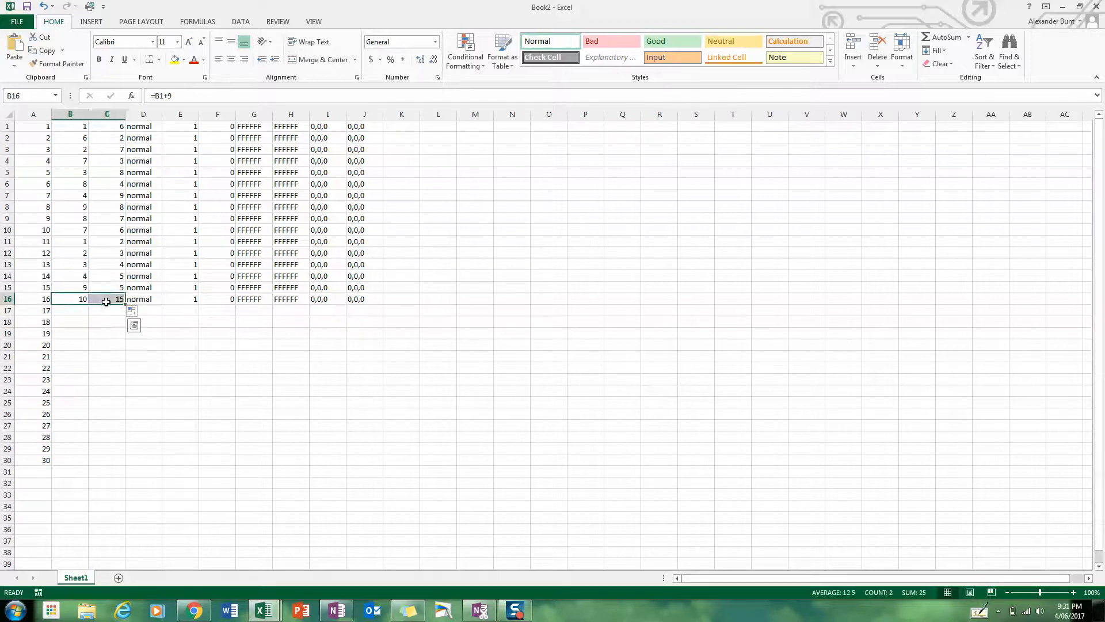
left_click_drag(125, 305, 109, 466)
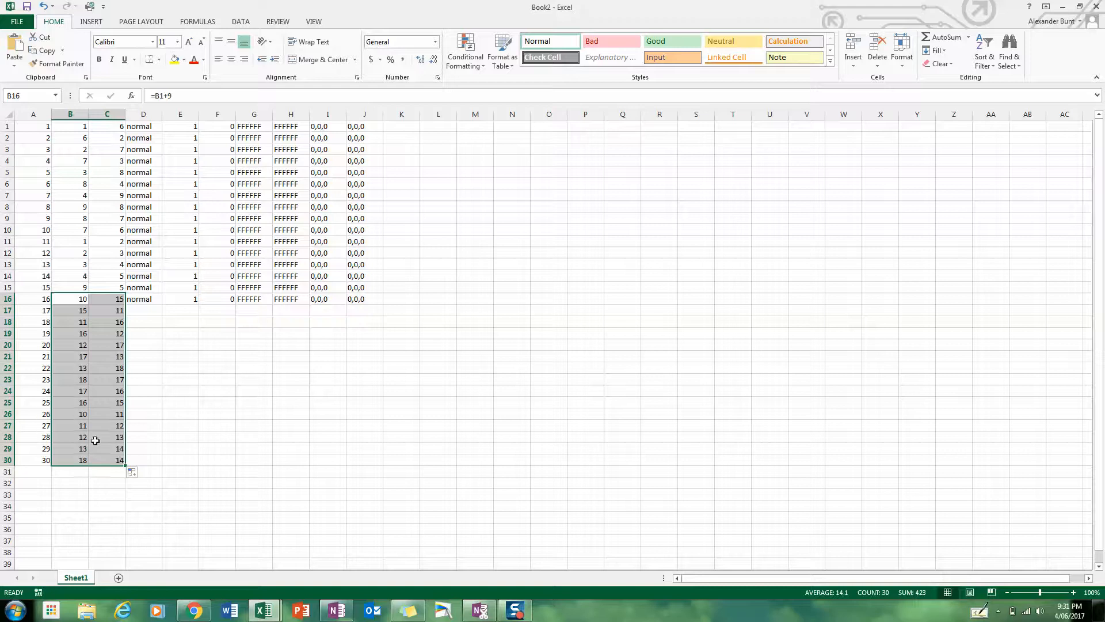
left_click(138, 299)
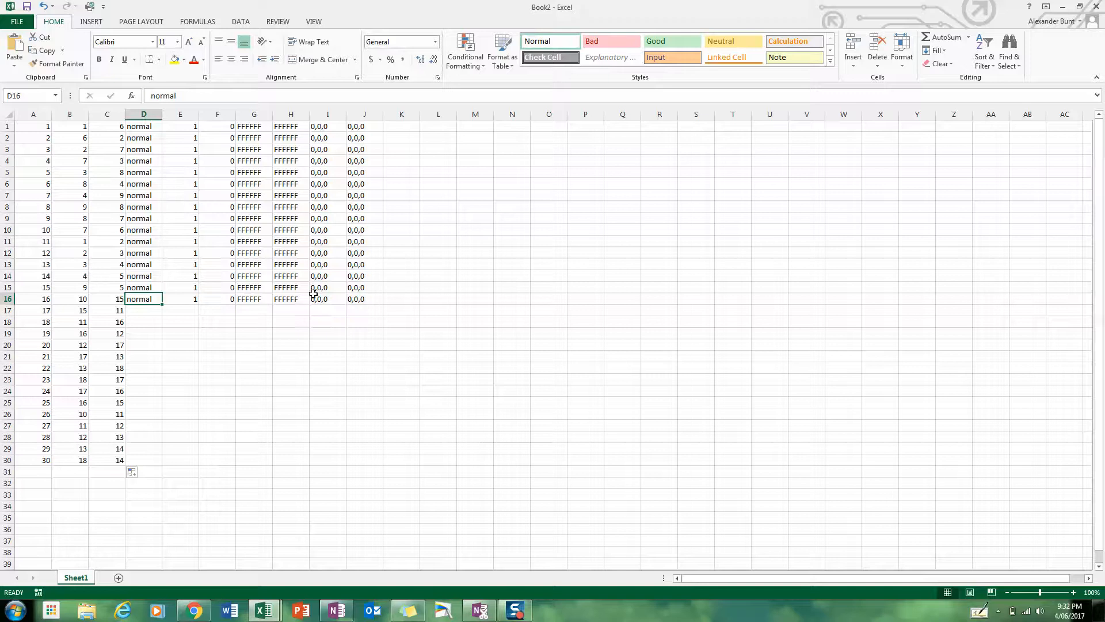
left_click_drag(146, 300, 380, 464)
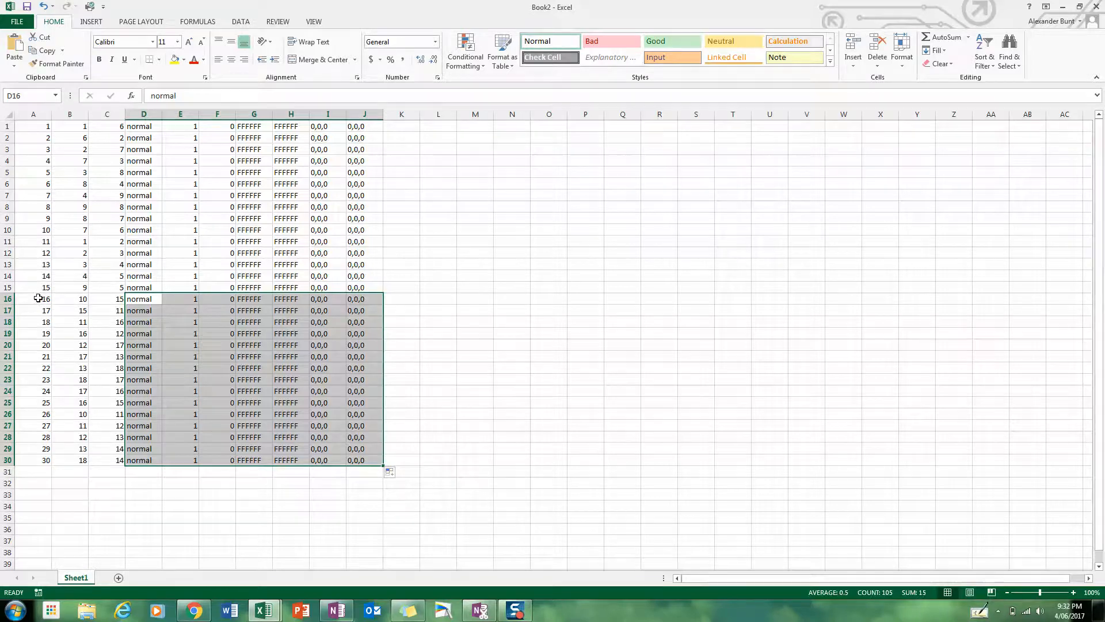
Copy the new member rows A16:J30 in Excel and switch to the SkyCiv model in Chrome.
left_click_drag(38, 297, 356, 461)
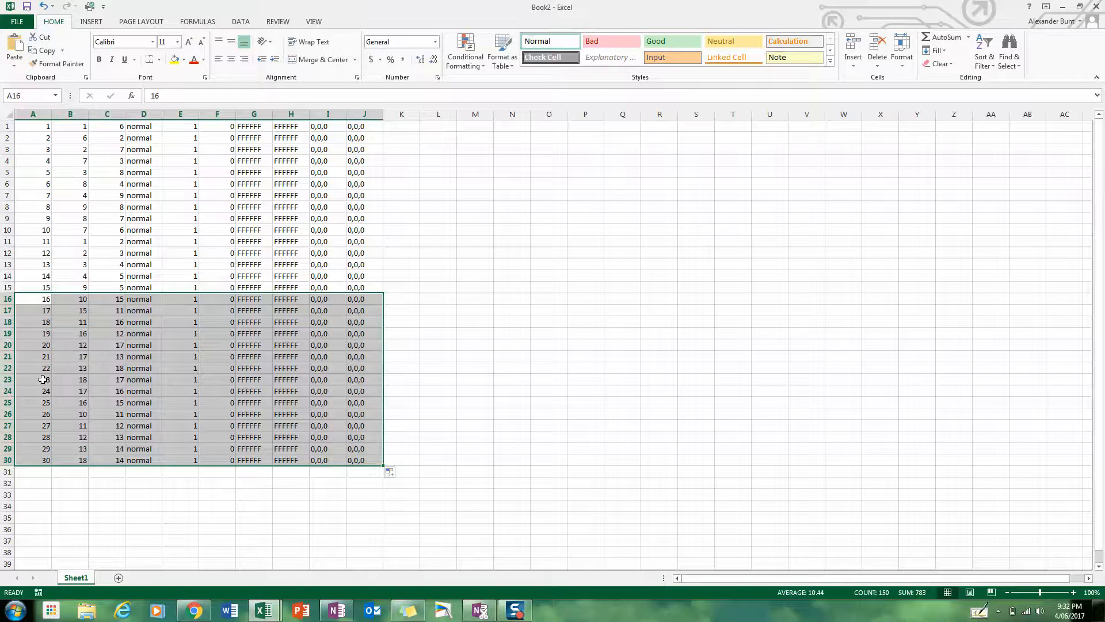
key("ctrl+c")
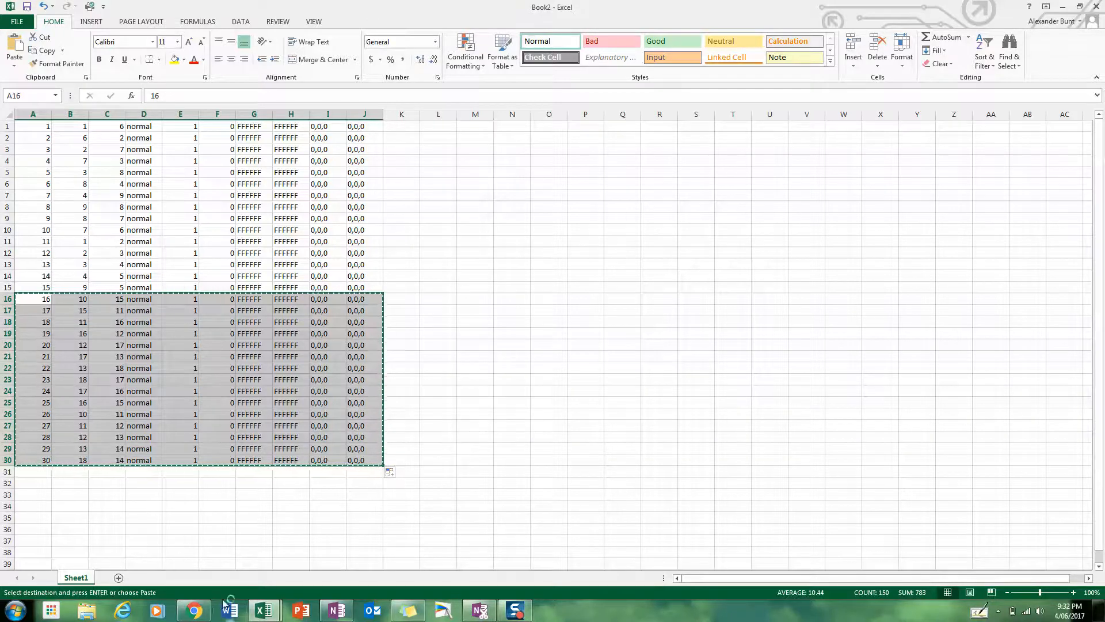
left_click(194, 609)
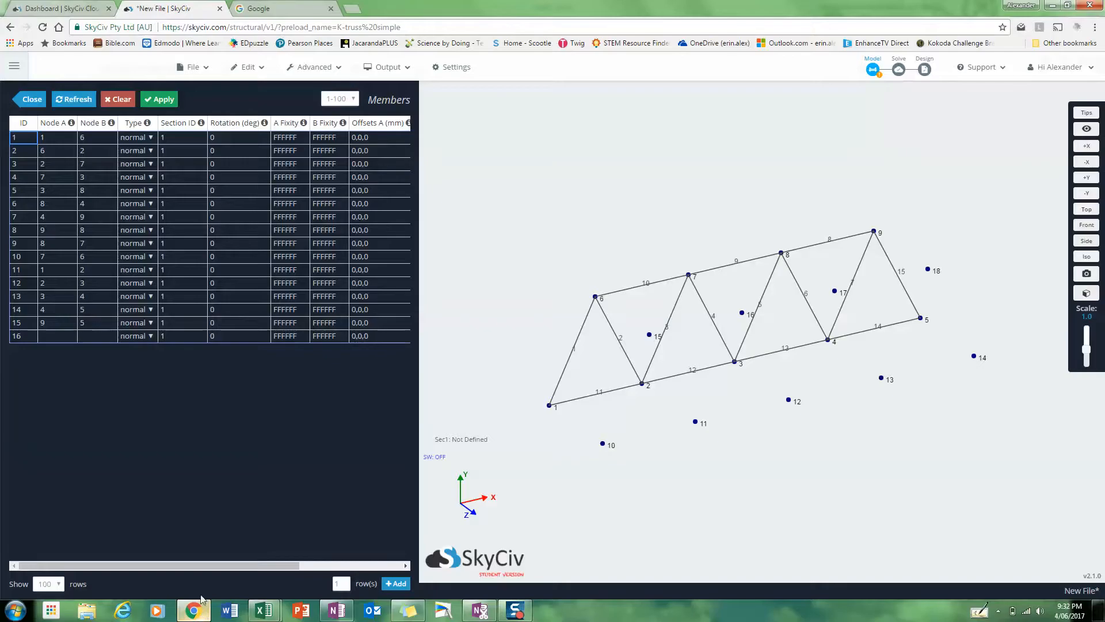
Paste the copied rows into the Members datasheet starting at the ID cell of row 16 and apply them to the model.
left_click(29, 335)
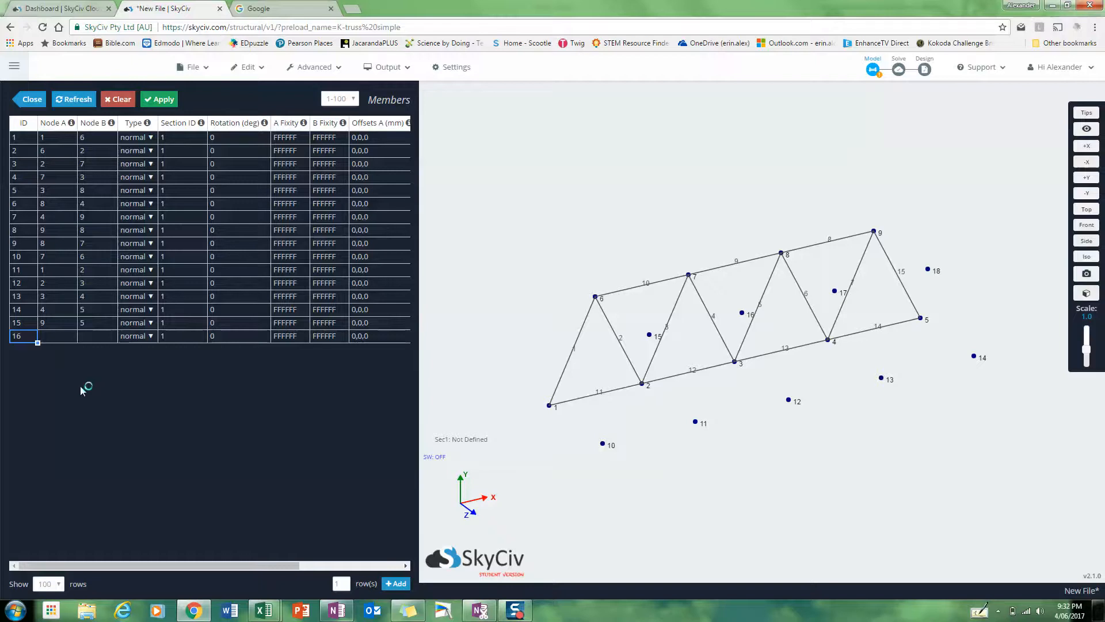
key("ctrl+v")
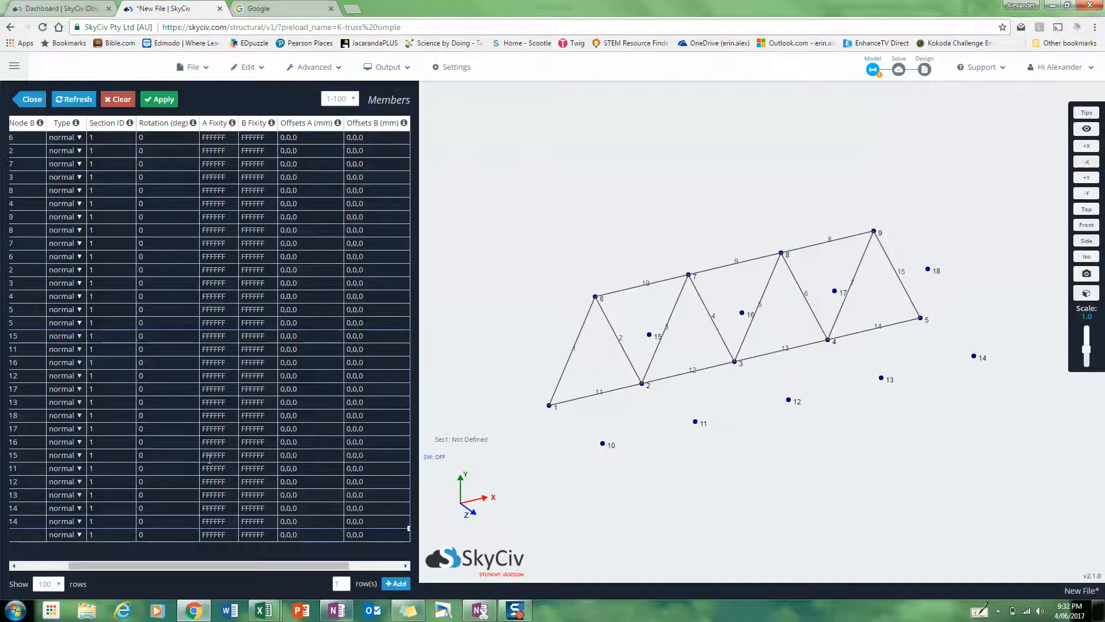
left_click_drag(334, 566, 244, 564)
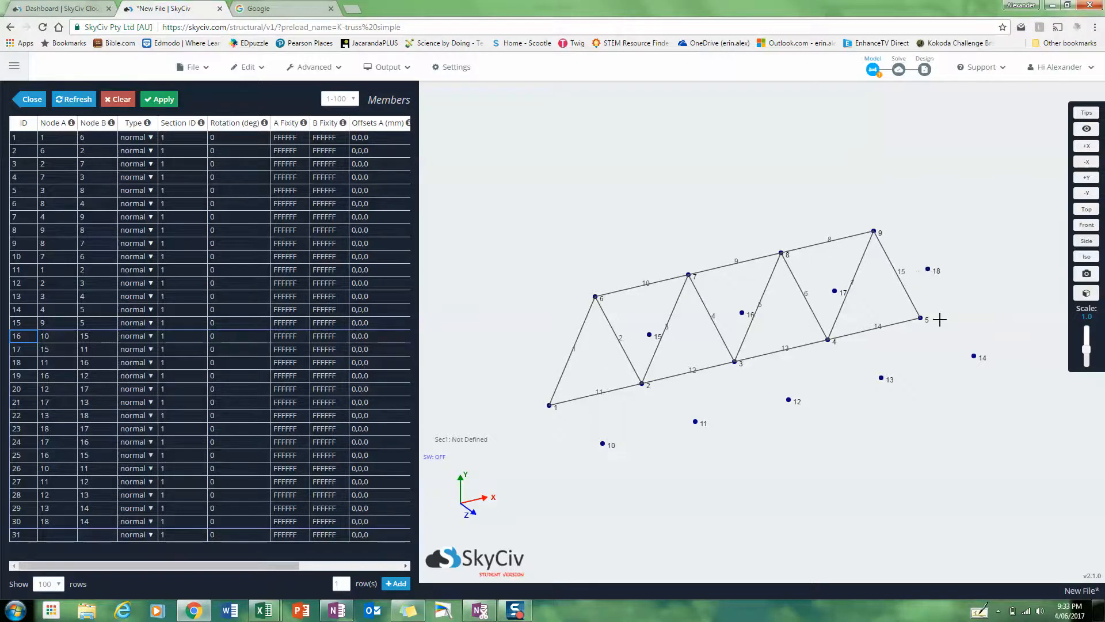
left_click(159, 99)
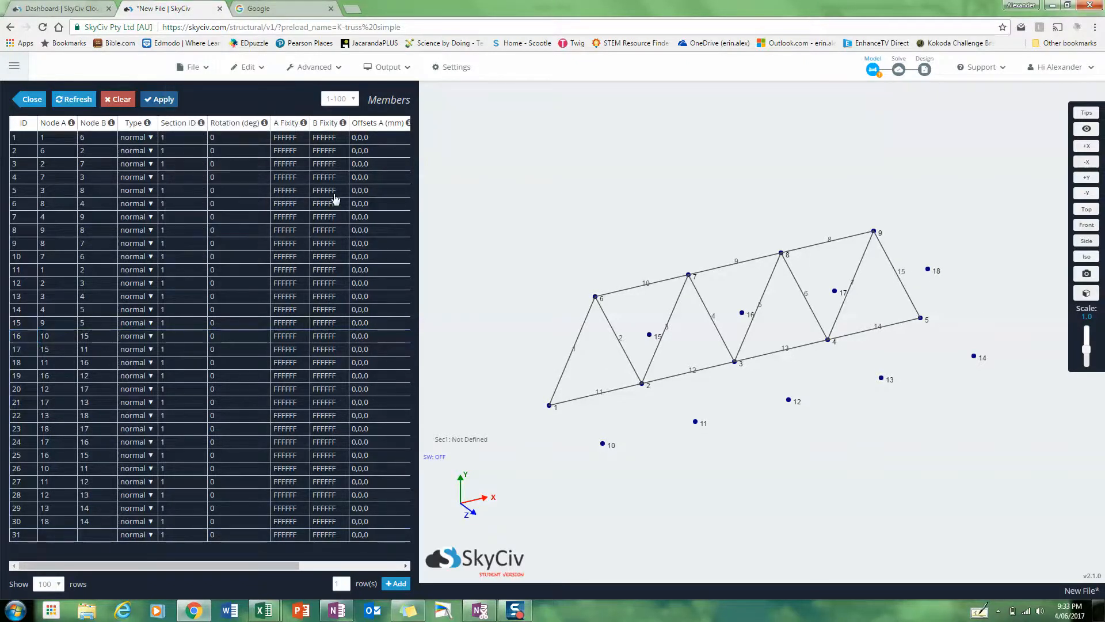
Draw two cross members linking the trusses' top chords, from node 6 to node 15 and from node 7 to node 16.
mouse_move(488, 385)
left_mouse_down()
mouse_move(523, 420)
mouse_move(471, 364)
mouse_move(499, 389)
mouse_move(509, 383)
left_mouse_up()
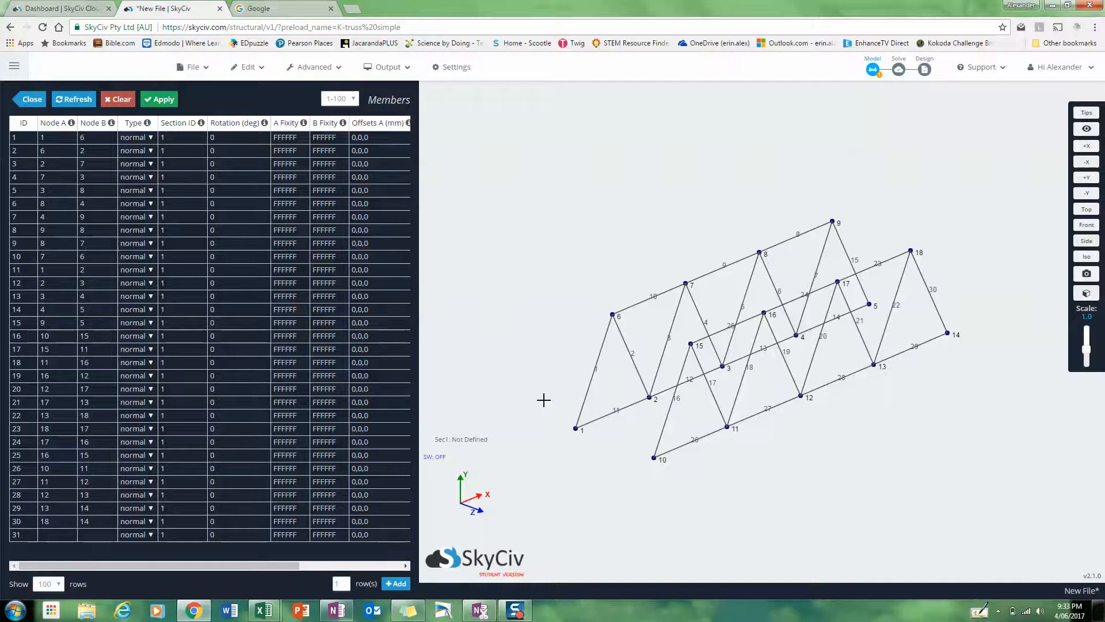
mouse_move(513, 375)
left_mouse_down()
mouse_move(481, 364)
mouse_move(495, 387)
mouse_move(523, 390)
mouse_move(515, 374)
left_mouse_up()
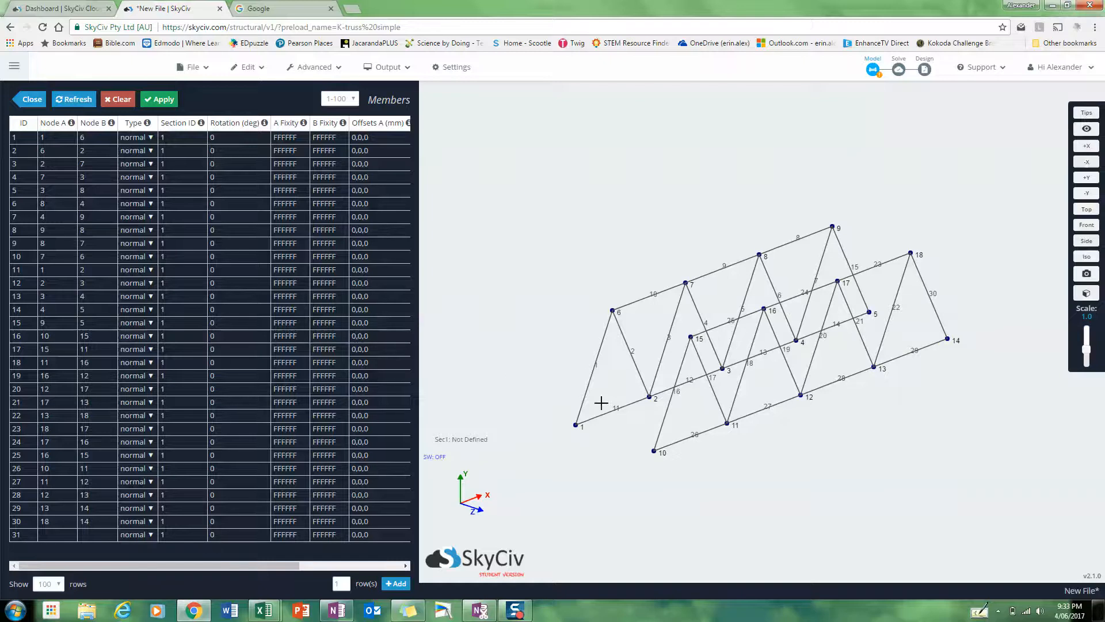
mouse_move(612, 311)
left_click(612, 311)
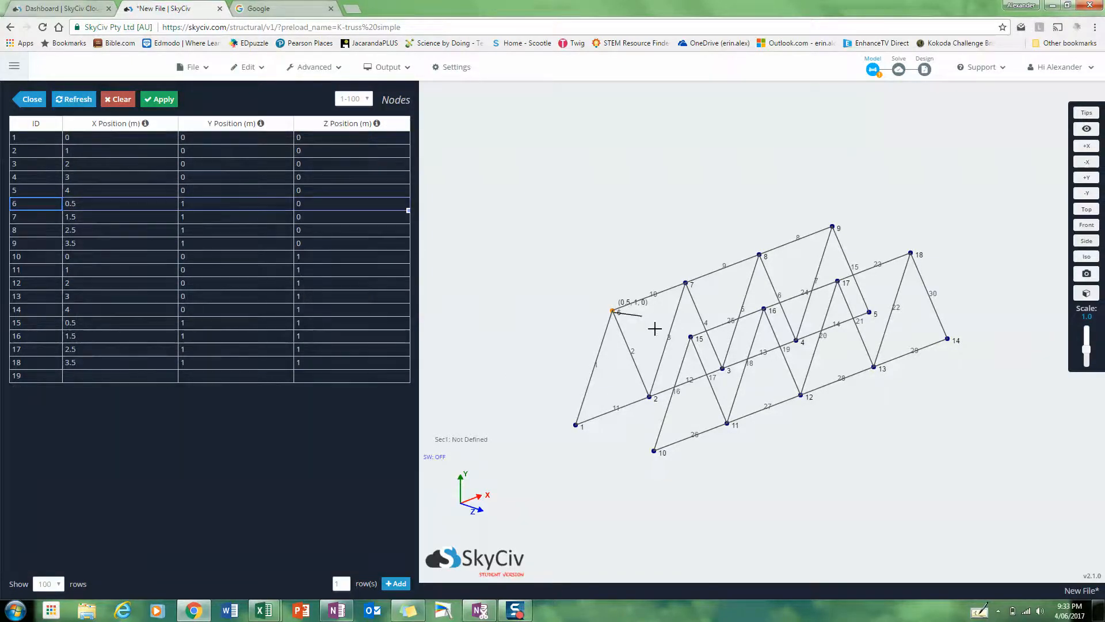
left_click(691, 339)
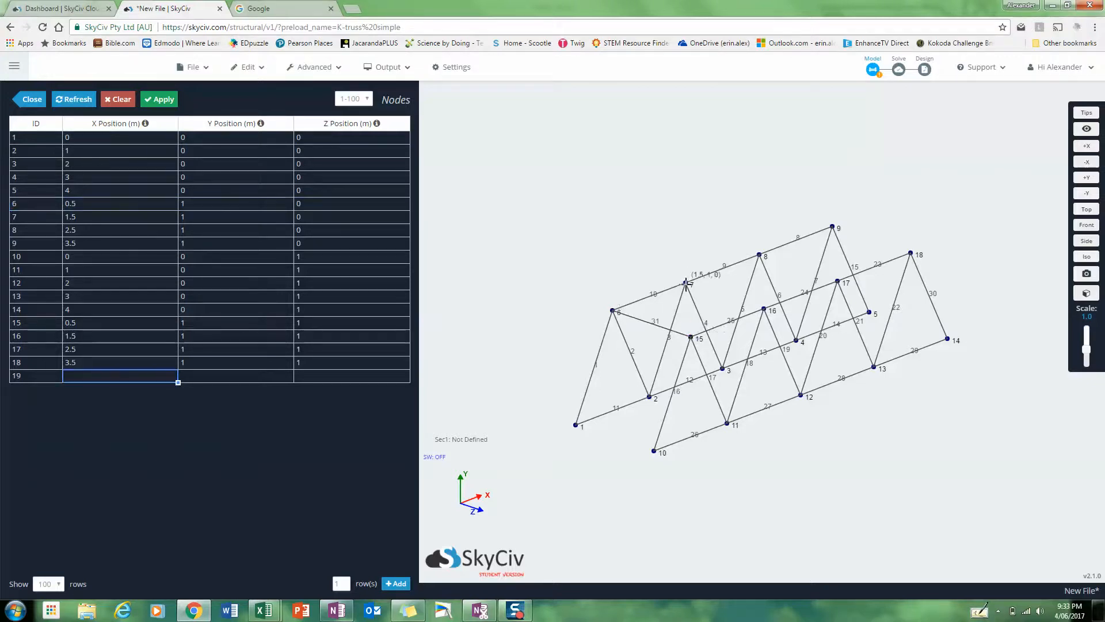
left_click(685, 281)
left_click(763, 309)
Draw crossed diagonal members in the first top bay, between nodes 16 and 6 and between nodes 15 and 7.
left_click(763, 310)
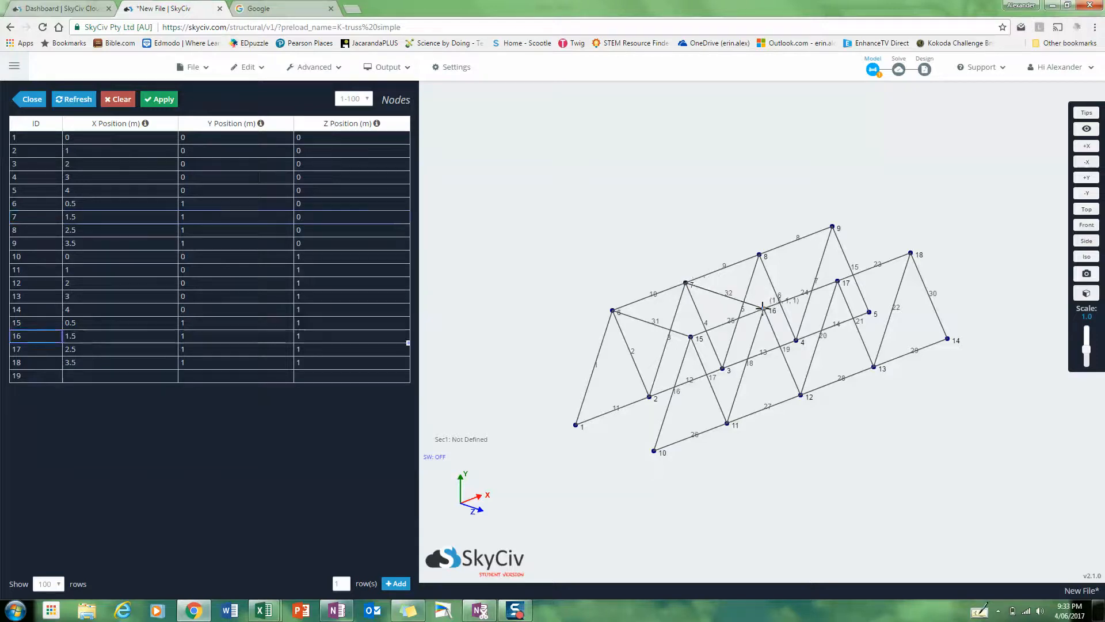
left_click(633, 311)
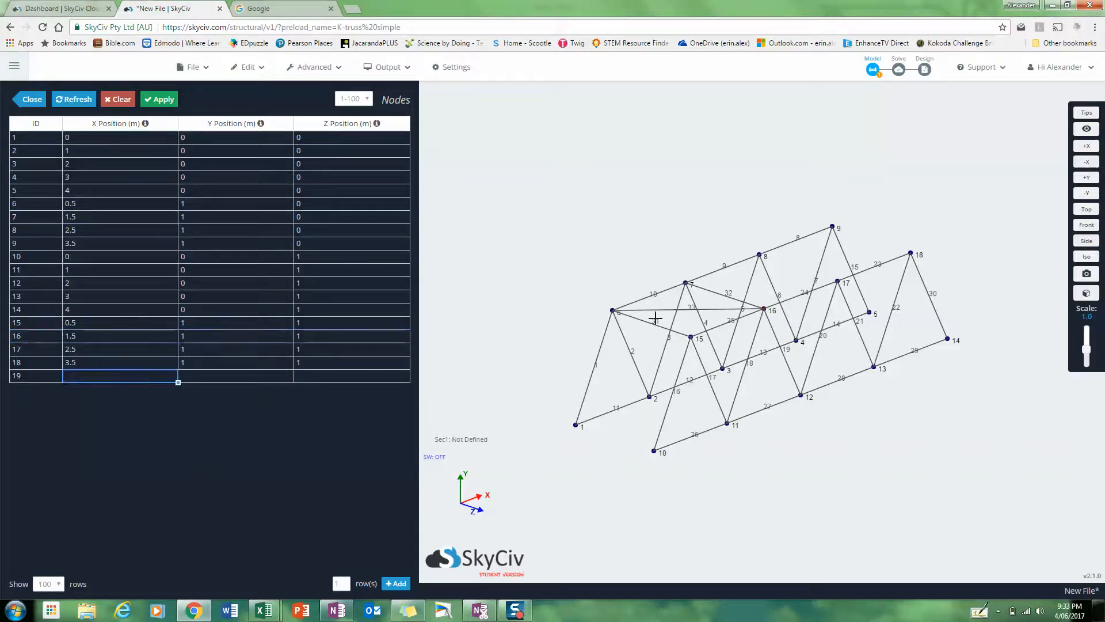
left_click(690, 337)
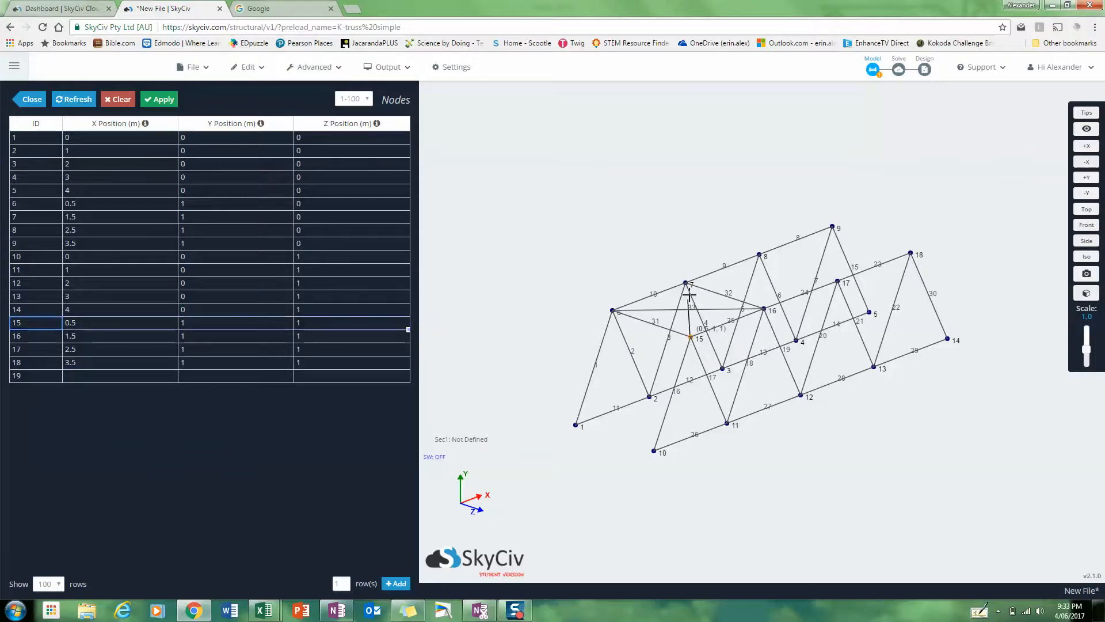
left_click(685, 283)
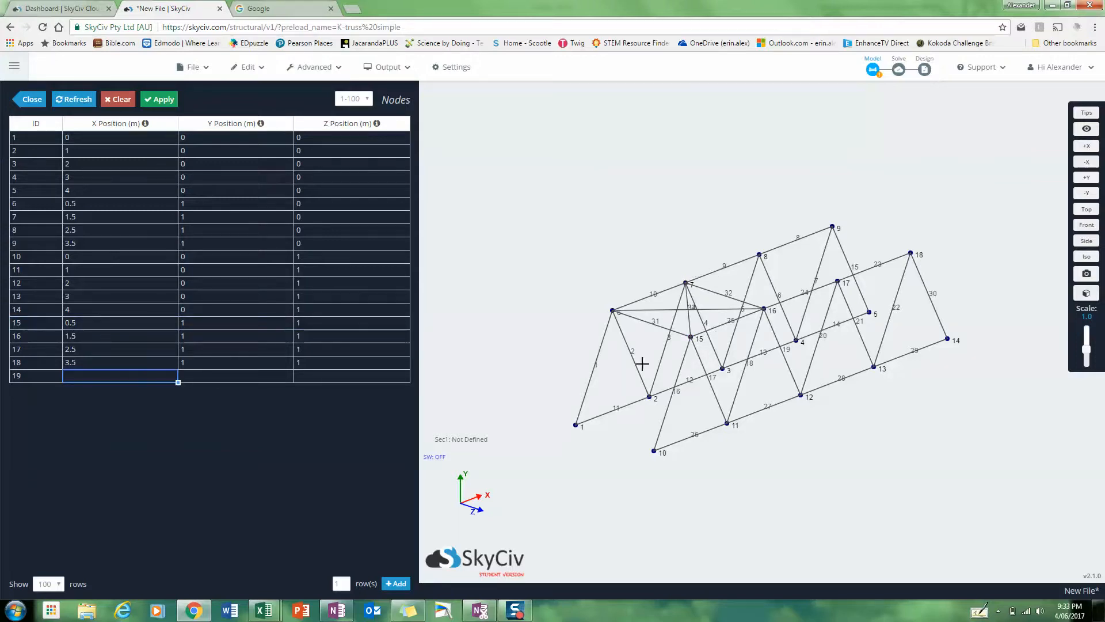
left_click_drag(751, 453, 776, 459)
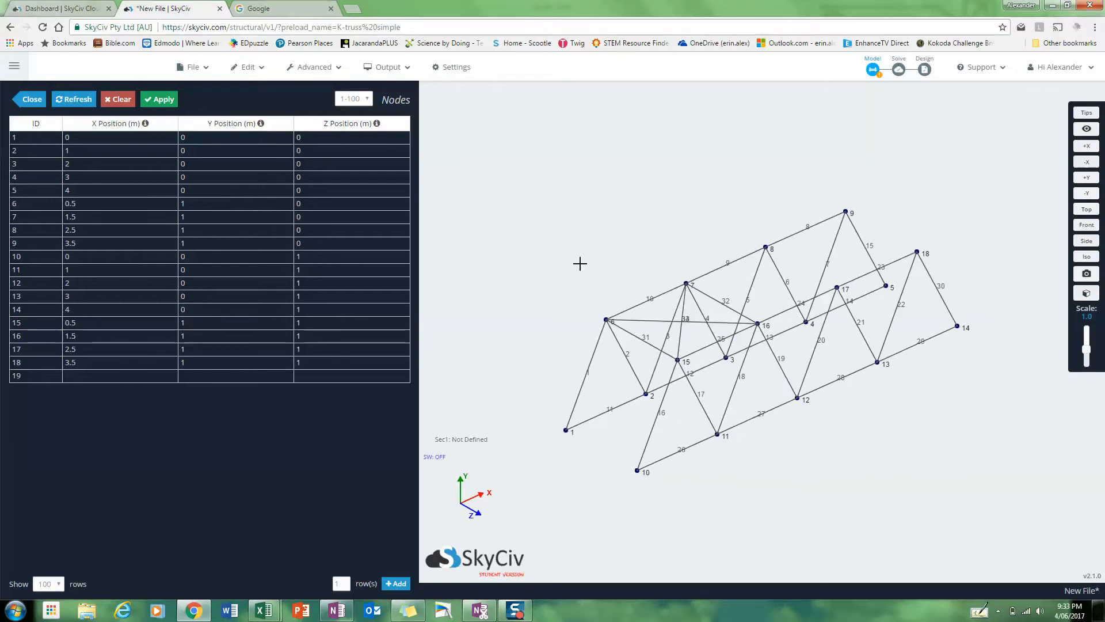